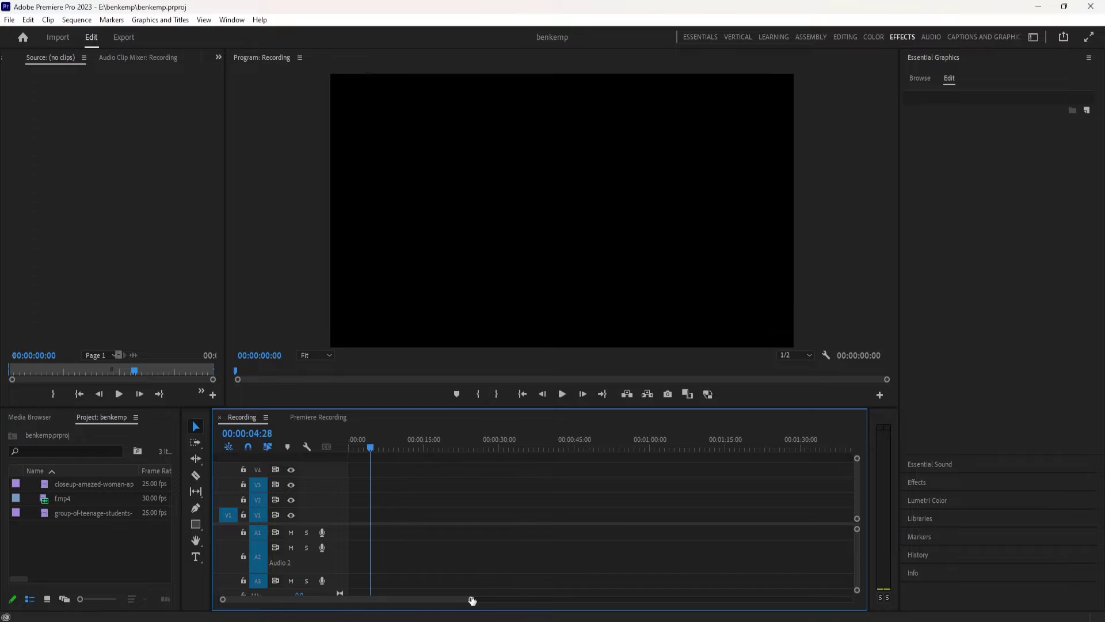
Step: Place the clapping-woman clip at the start of V1 with the teen group clip right after it
left_click_drag(472, 598, 387, 599)
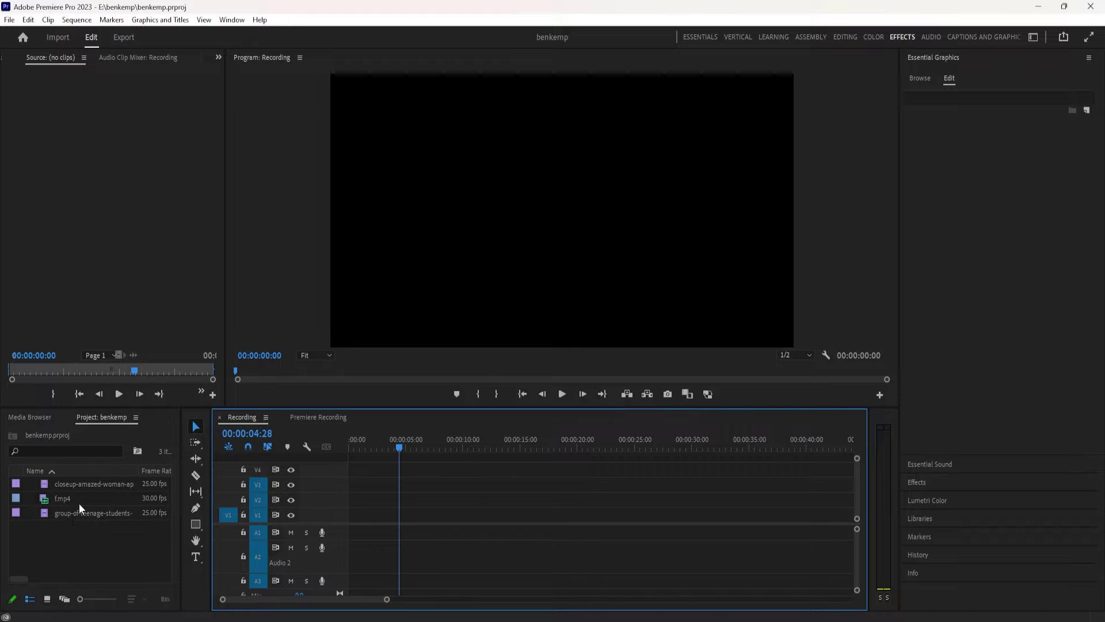
left_click_drag(81, 482, 340, 511)
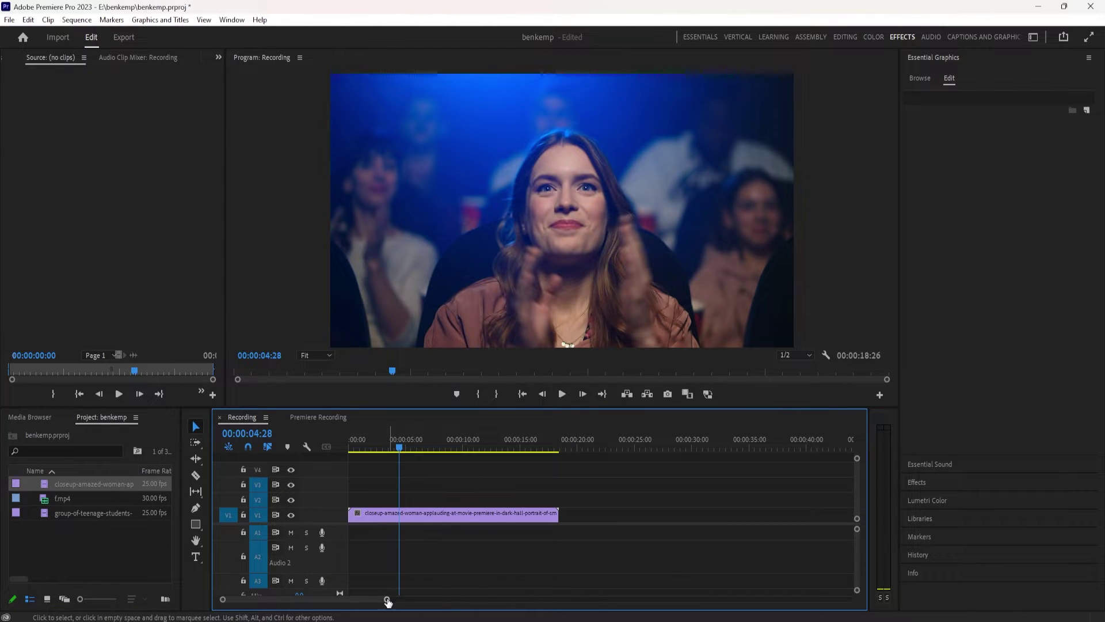
left_click_drag(386, 599, 438, 599)
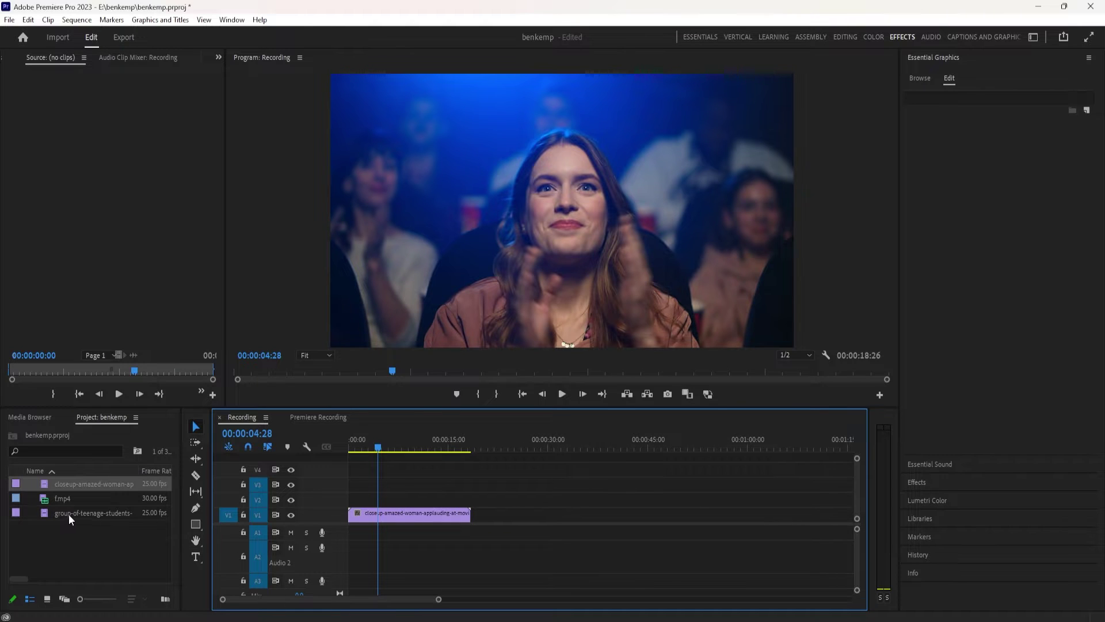
left_click_drag(68, 514, 482, 522)
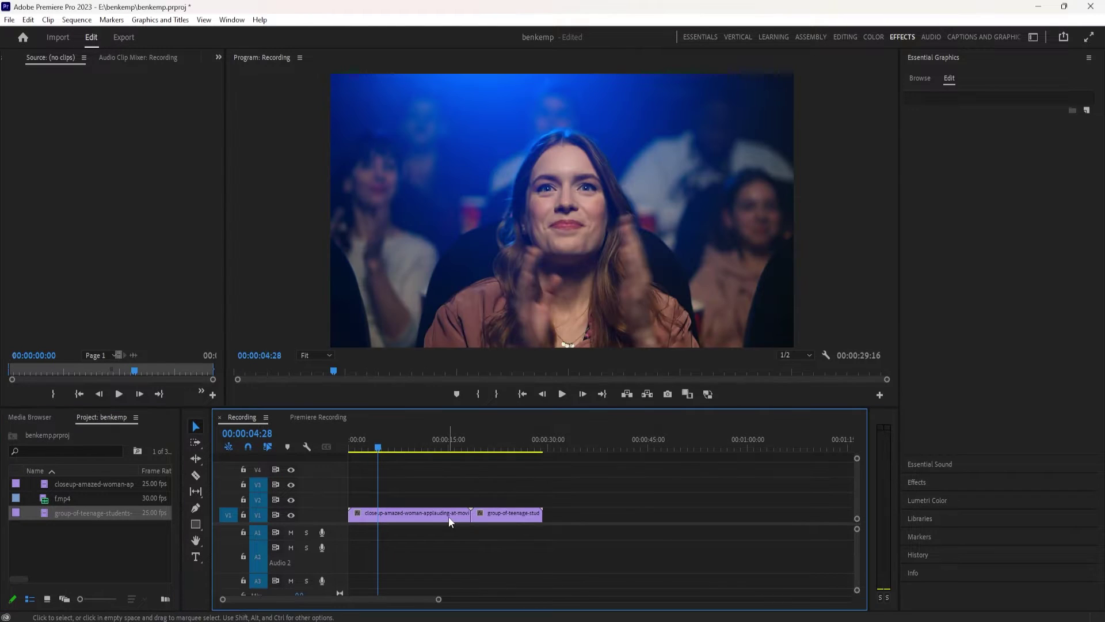
Step: Scrub across the join between the two clips, then drop f.mp4 on a track above it
left_click(462, 447)
left_click_drag(463, 447, 479, 471)
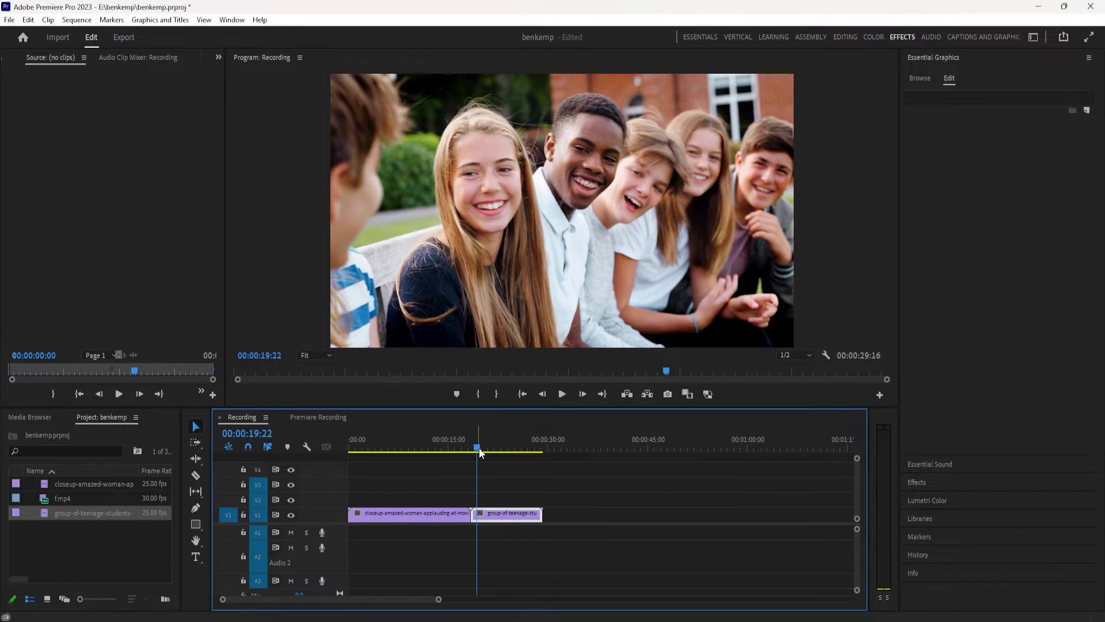
left_click_drag(480, 448, 488, 449)
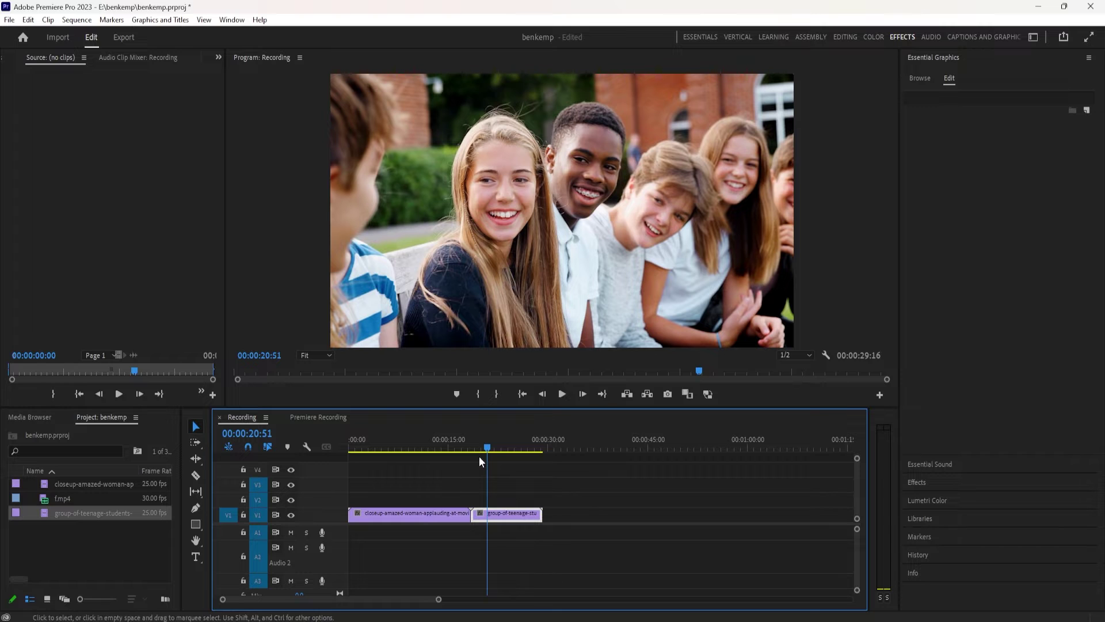
mouse_move(492, 445)
left_mouse_down()
mouse_move(447, 454)
mouse_move(486, 455)
left_mouse_up()
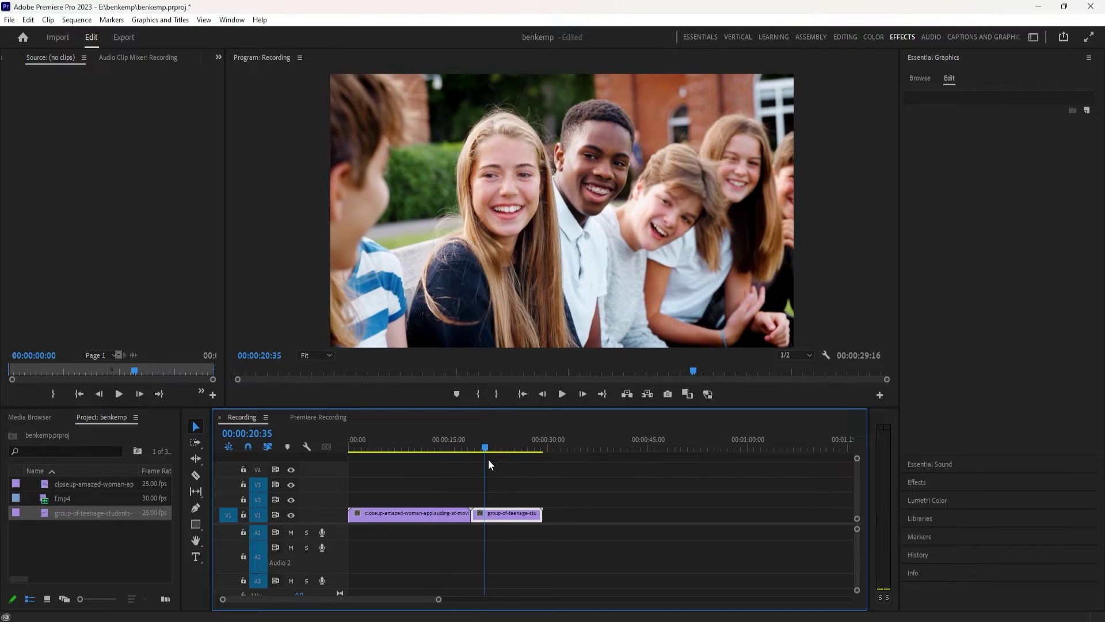
left_click_drag(47, 498, 482, 497)
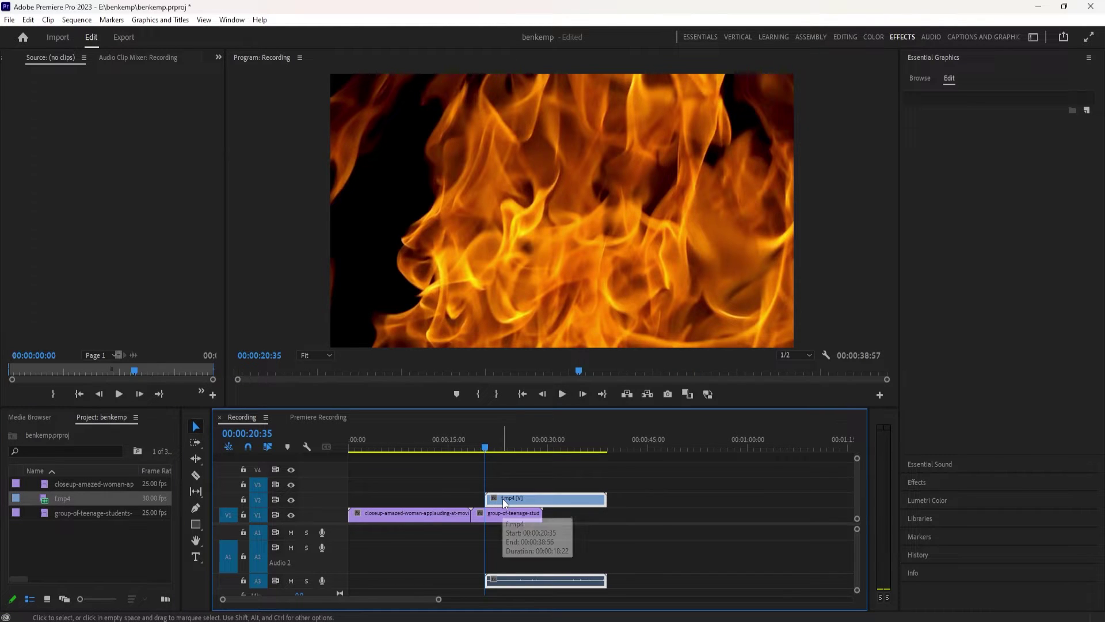
Step: Unlink the fire clip, delete its audio, and trim its end shorter
key("ctrl+l")
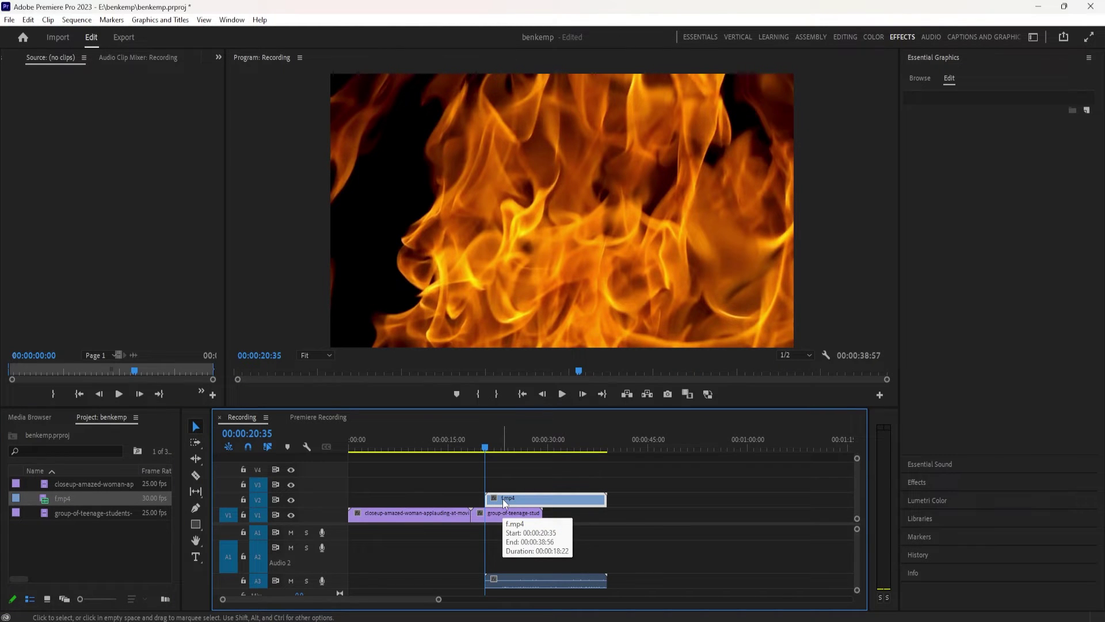
left_click(537, 577)
key("Delete")
left_click_drag(599, 496, 477, 506)
left_click(495, 447)
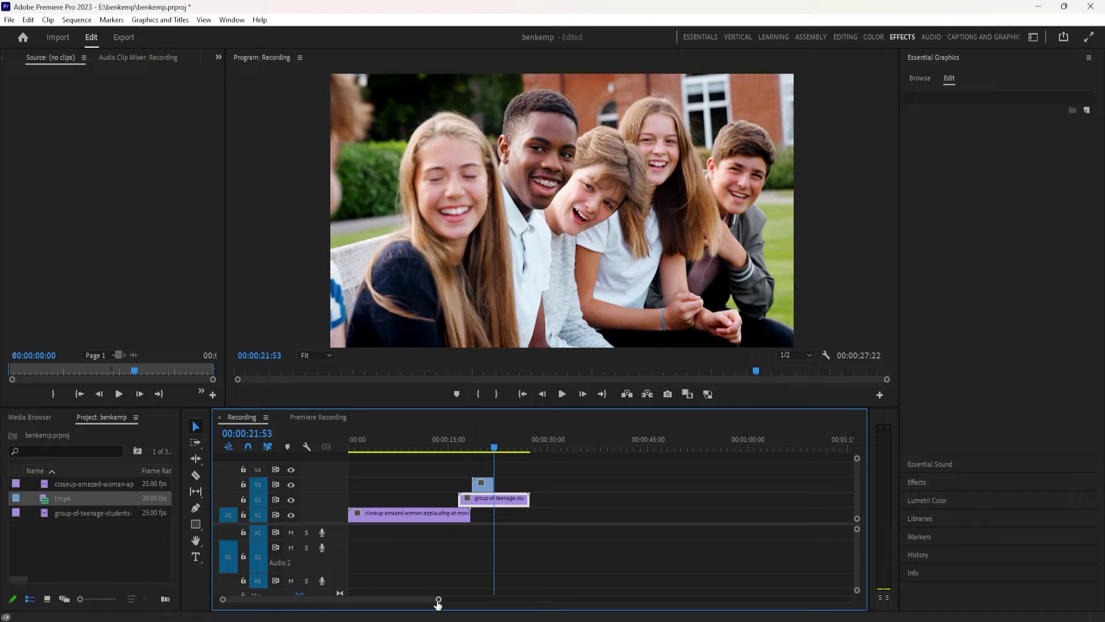
Step: Shorten the fire clip a bit more and park the playhead at 00:00:18:25, where the woman clip ends
left_click_drag(438, 599, 341, 599)
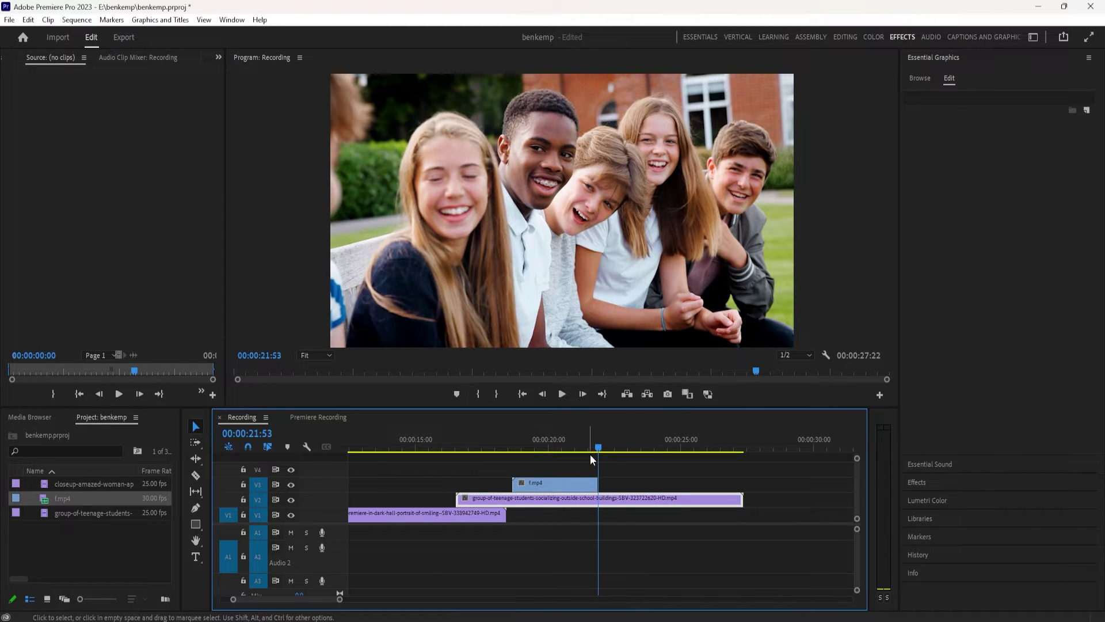
left_click_drag(589, 454, 457, 456)
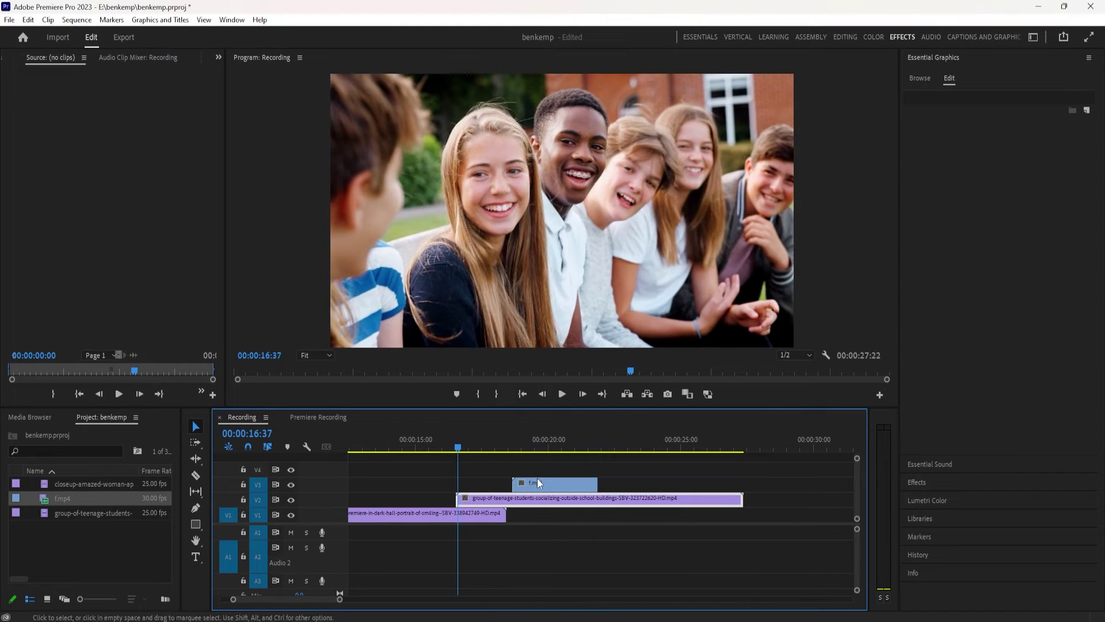
left_click_drag(597, 484, 572, 483)
left_click_drag(461, 444, 508, 471)
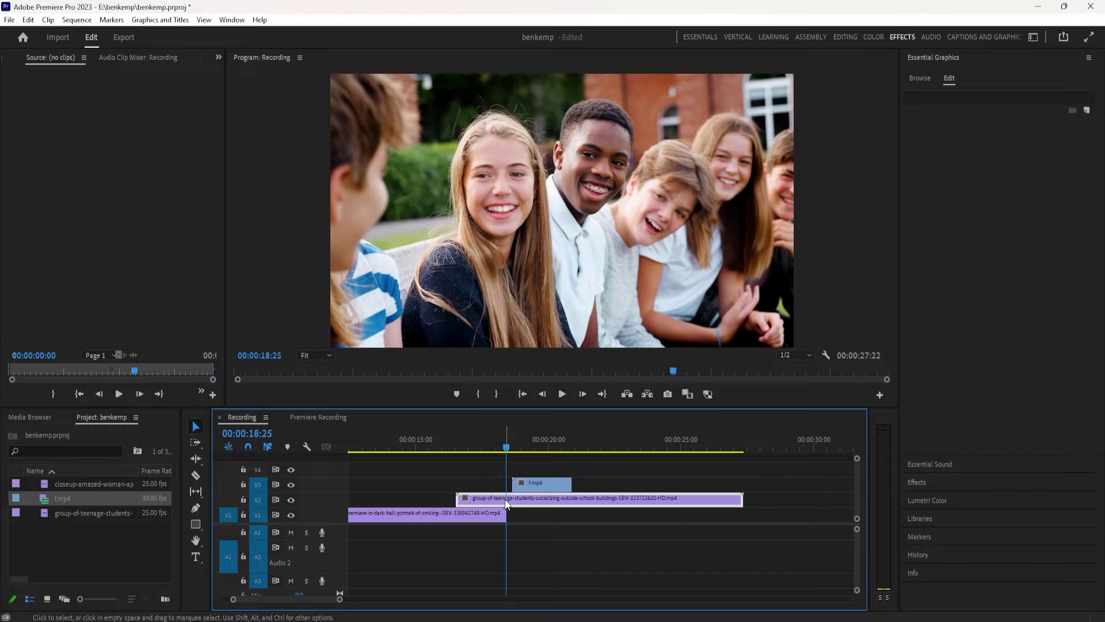
Step: Razor the teen clip at the woman clip's end and slide the fire clip left to begin there
key("c")
left_click(509, 498)
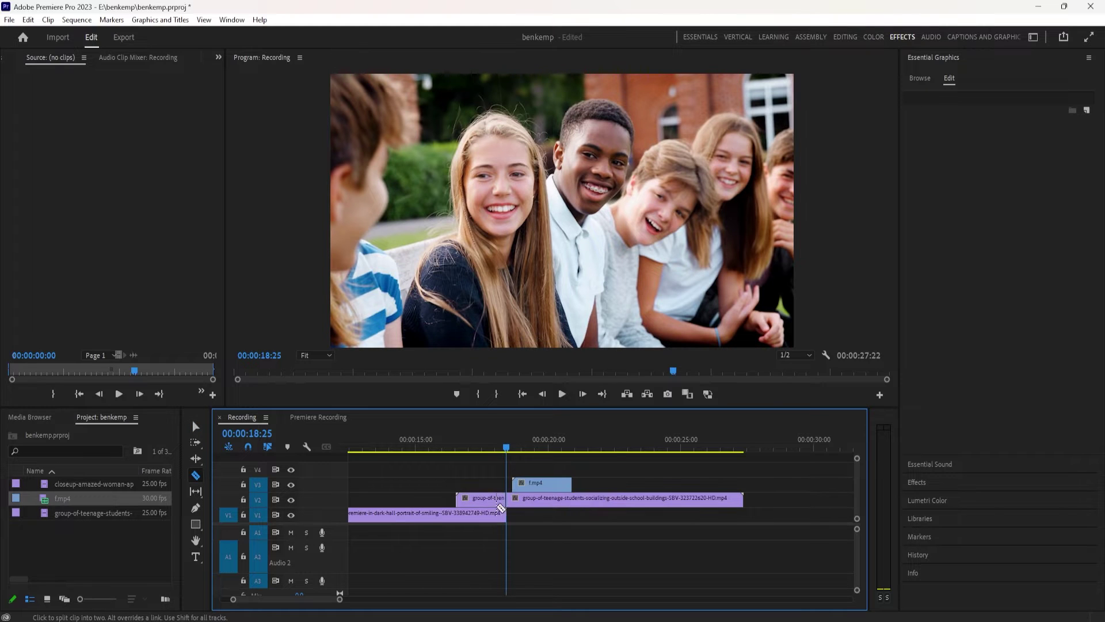
key("v")
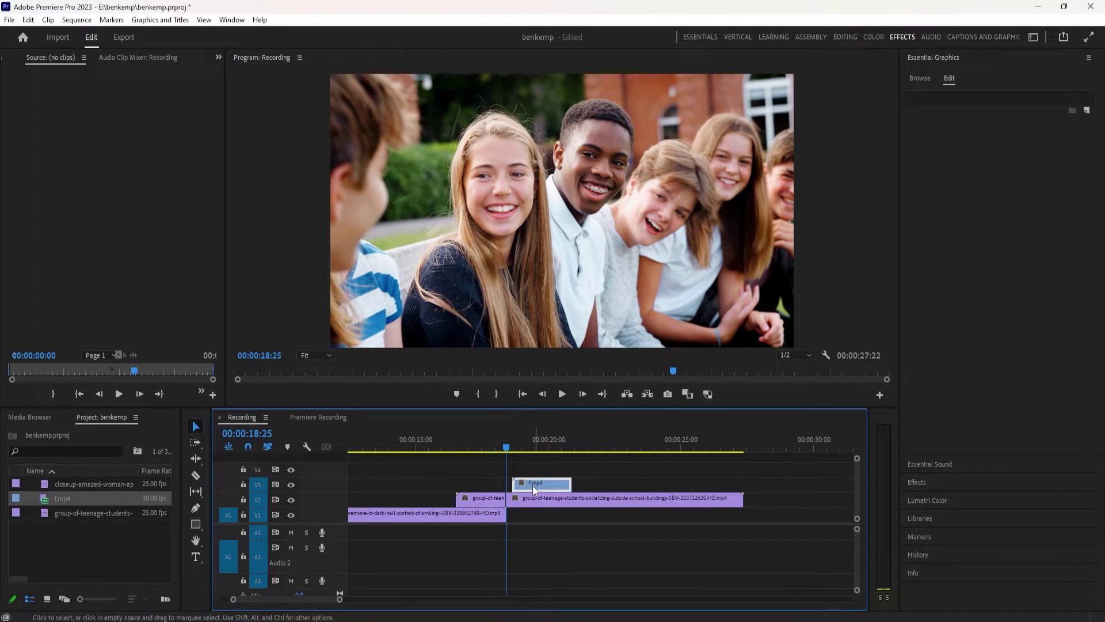
left_click_drag(534, 486, 506, 484)
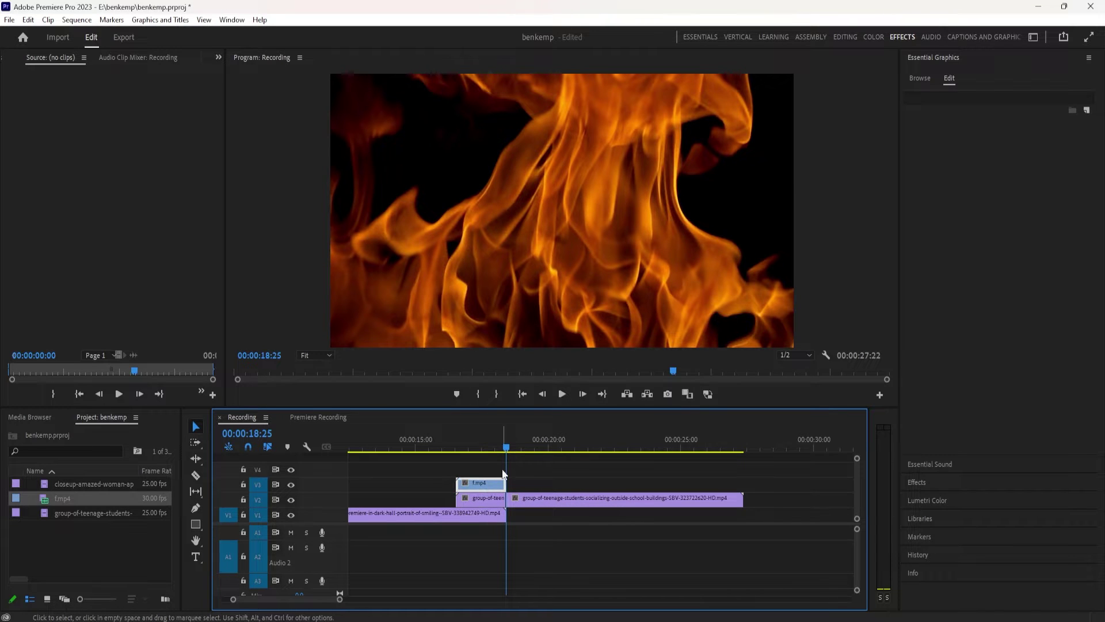
left_click(481, 448)
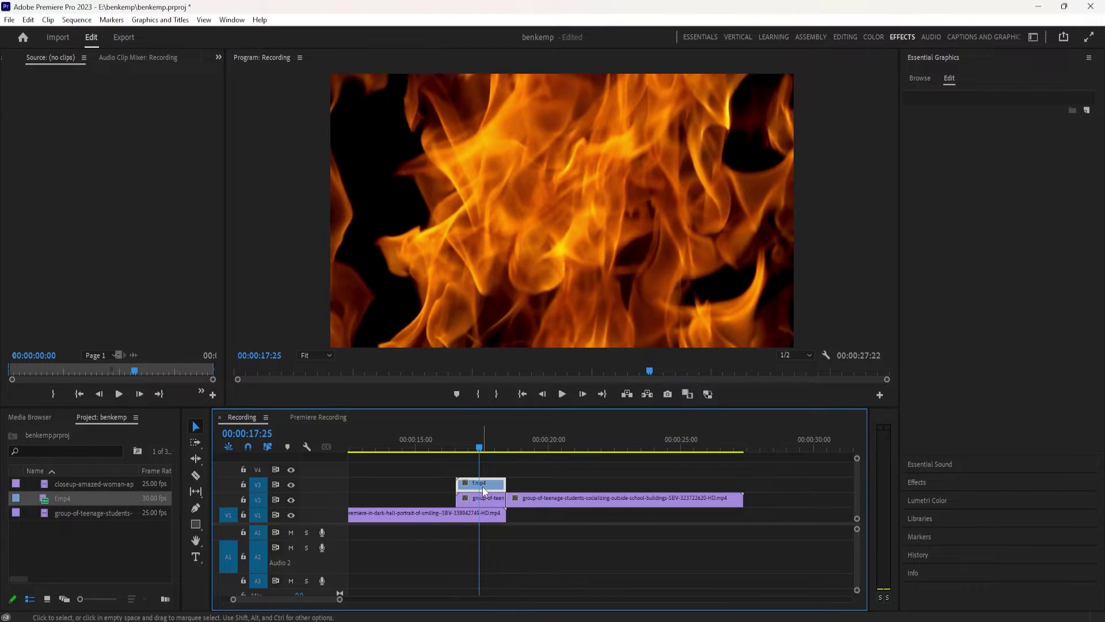
Step: Expand the Effects panel and select the fire clip at 00:00:17:46
left_click(932, 56)
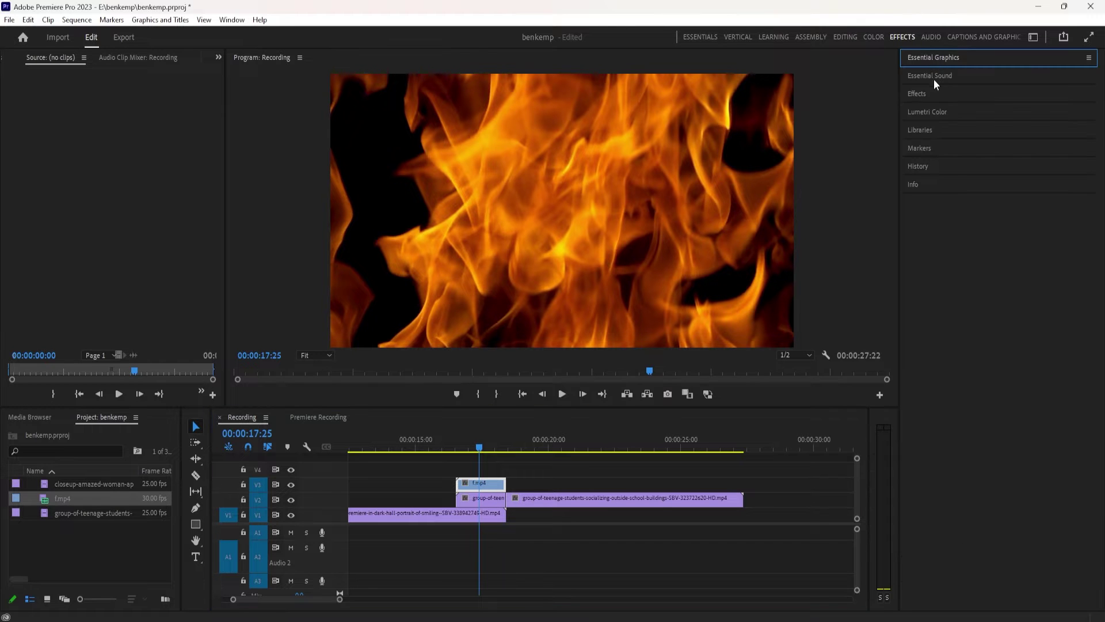
left_click(917, 95)
left_click(485, 482)
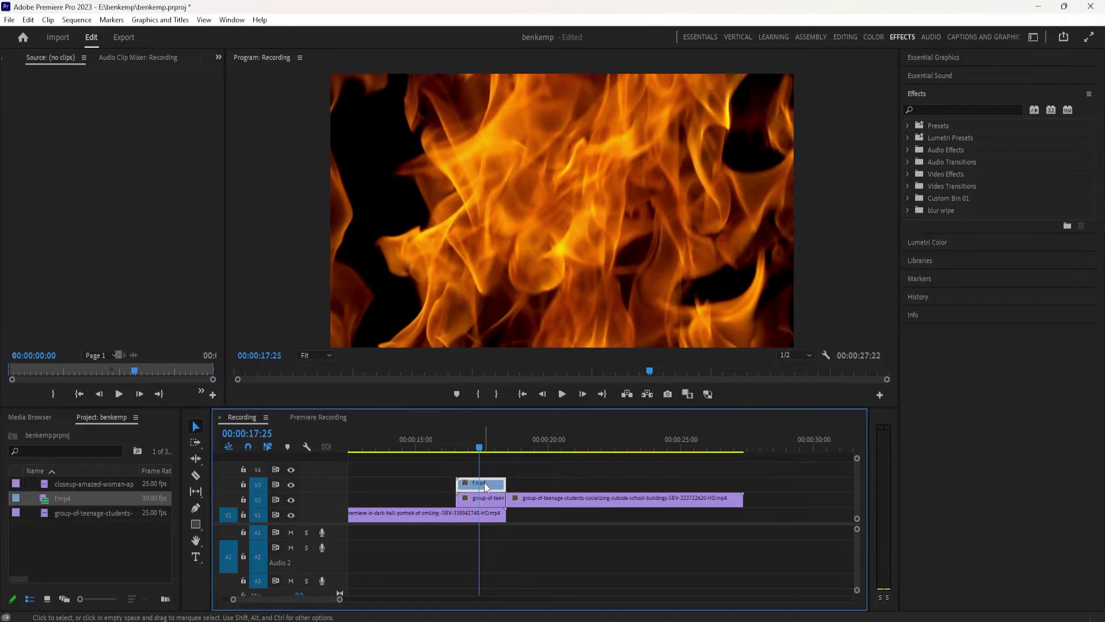
left_click_drag(482, 451, 475, 454)
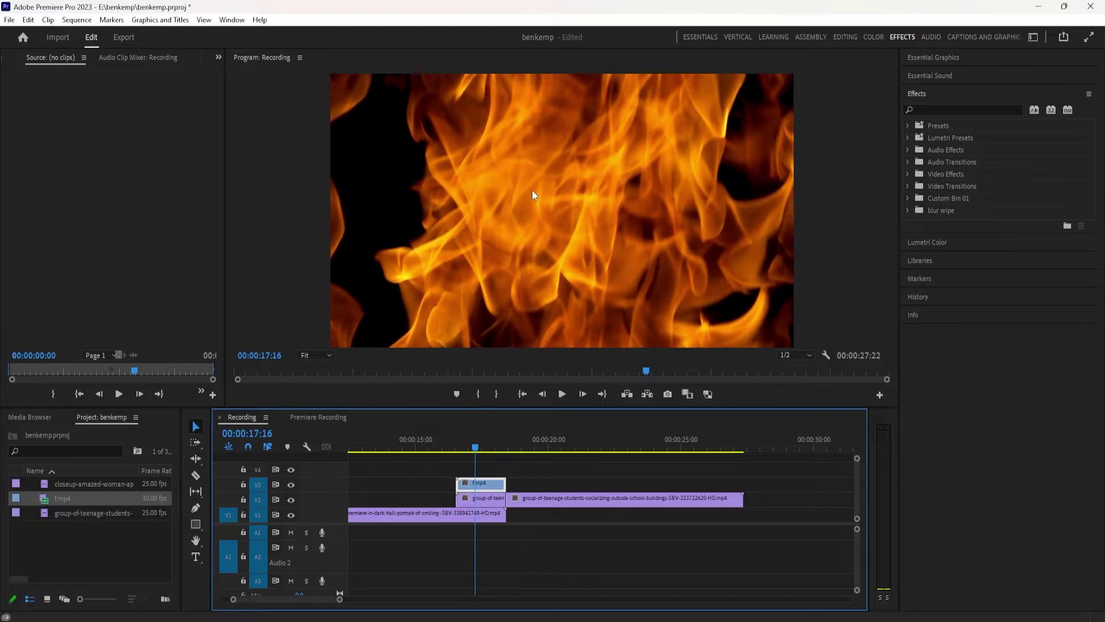
left_click(528, 188)
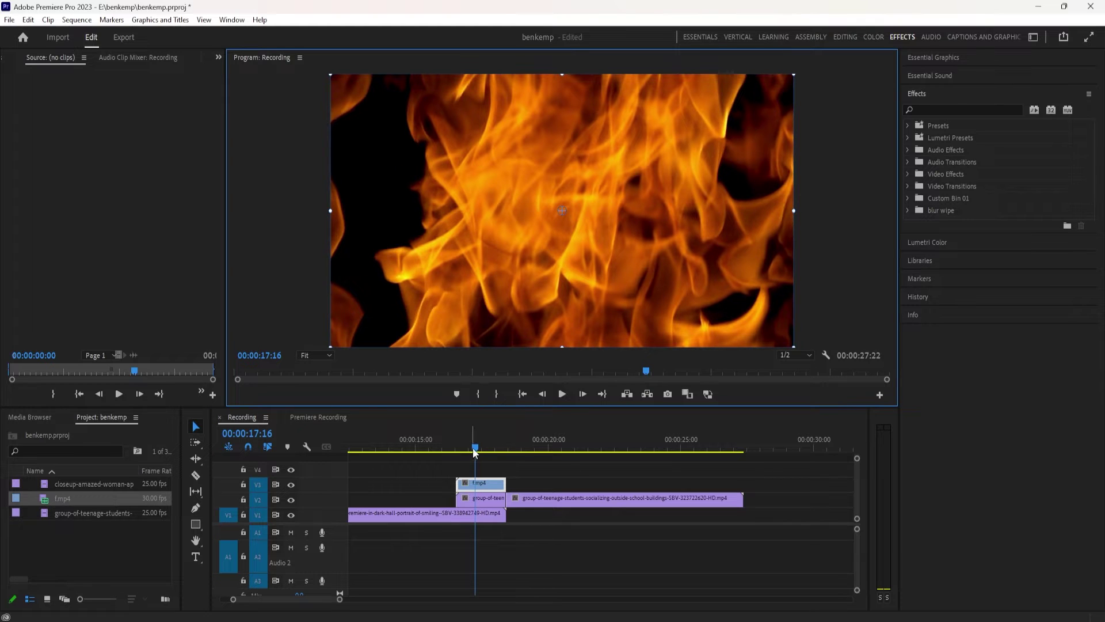
left_click(493, 451)
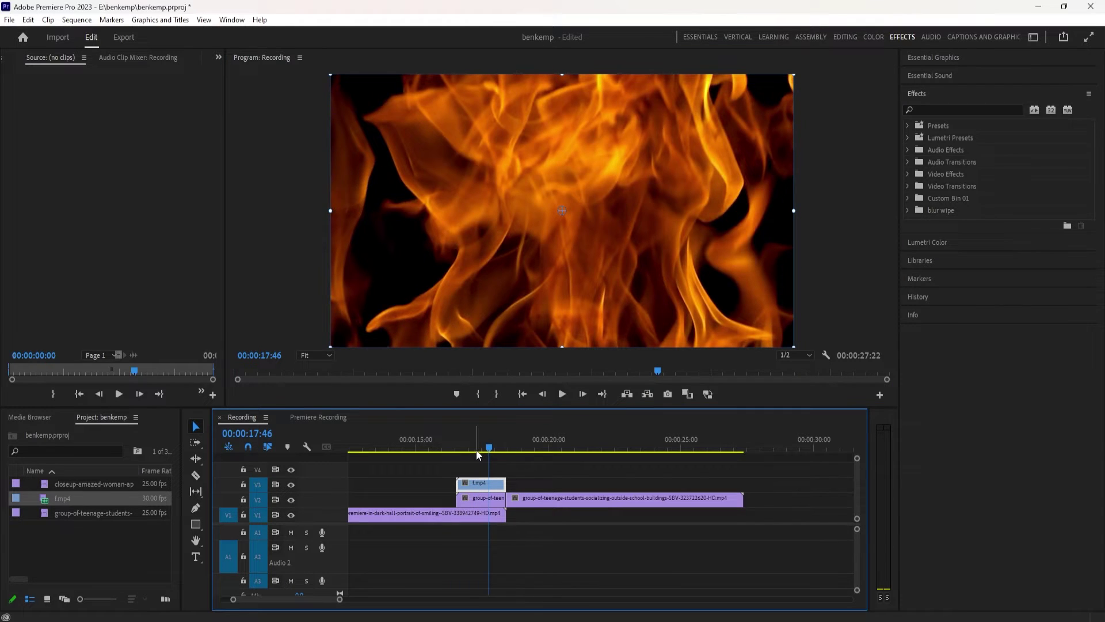
Step: Raise the fire clip's Scale to 107 in Effect Controls, then return to 00:00:17:07
key("shift+5")
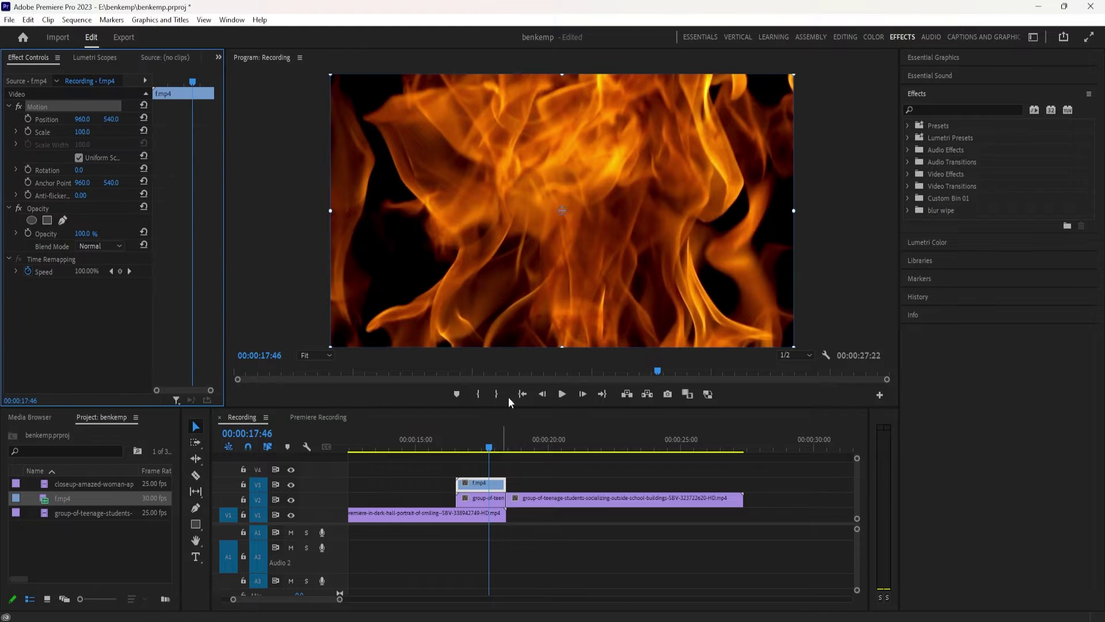
left_click(513, 315)
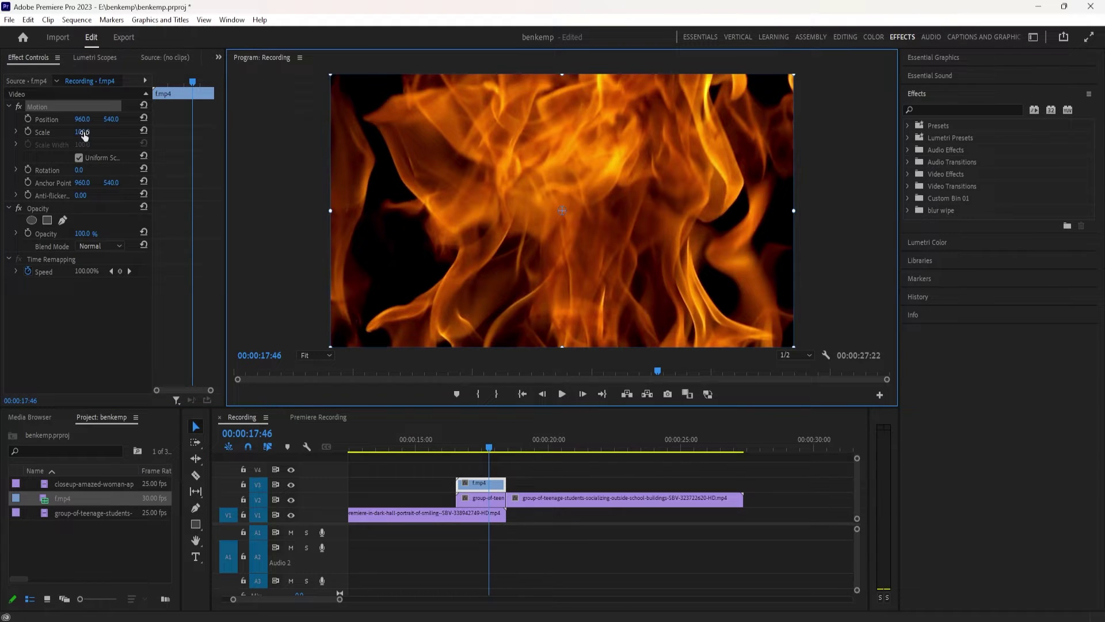
left_click_drag(83, 132, 92, 132)
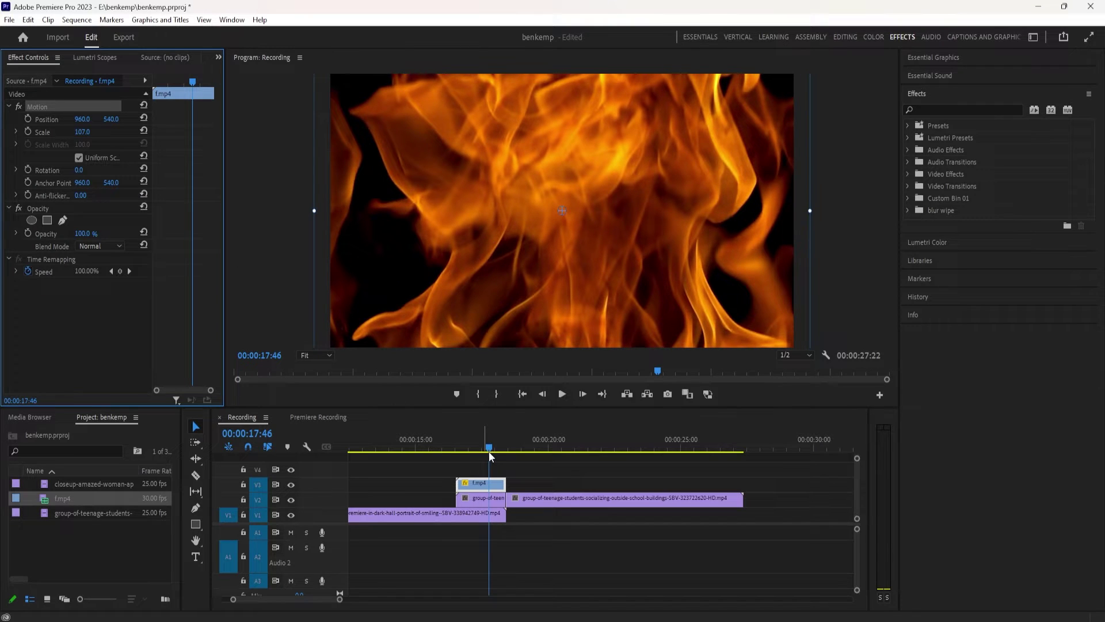
left_click_drag(488, 450, 472, 449)
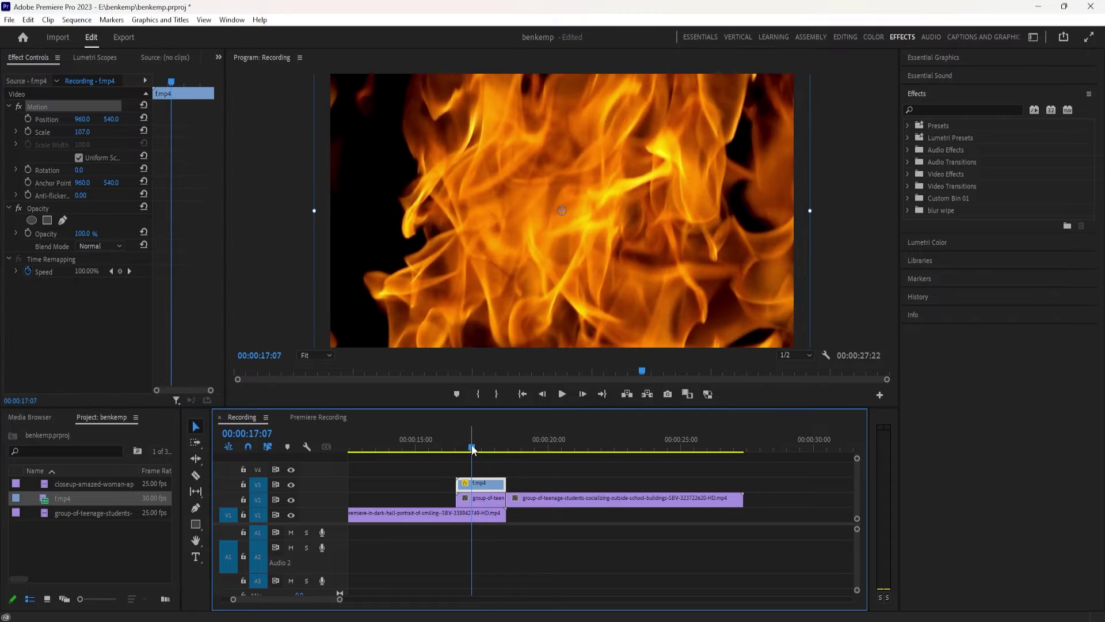
Step: Search the Effects panel for 'extra' and apply Extract to the flame clip on V3
left_click(947, 109)
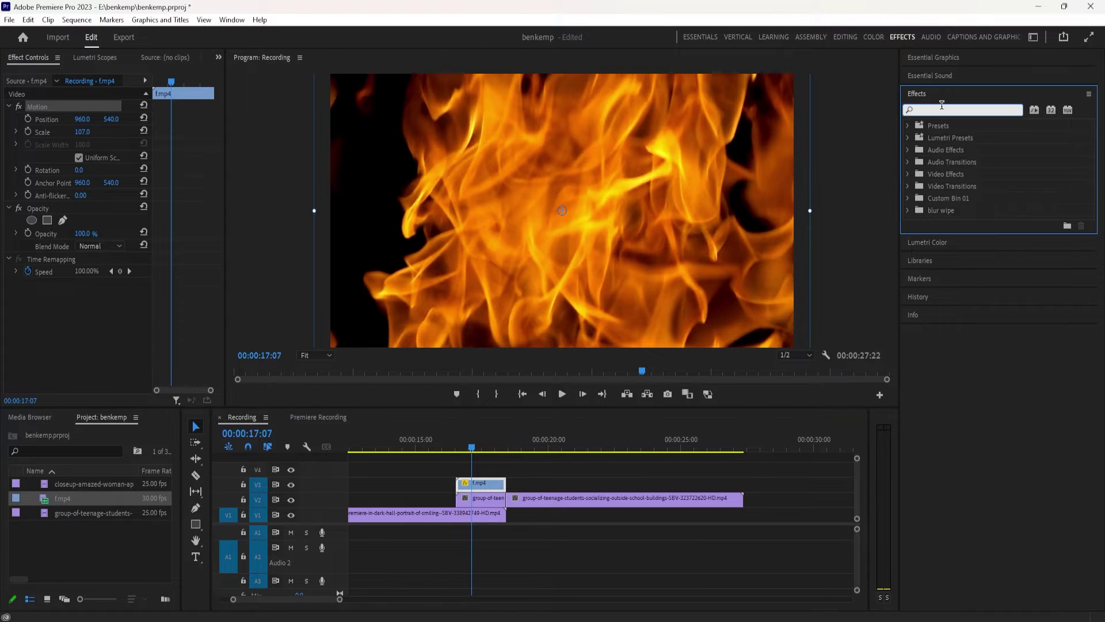
type("extra")
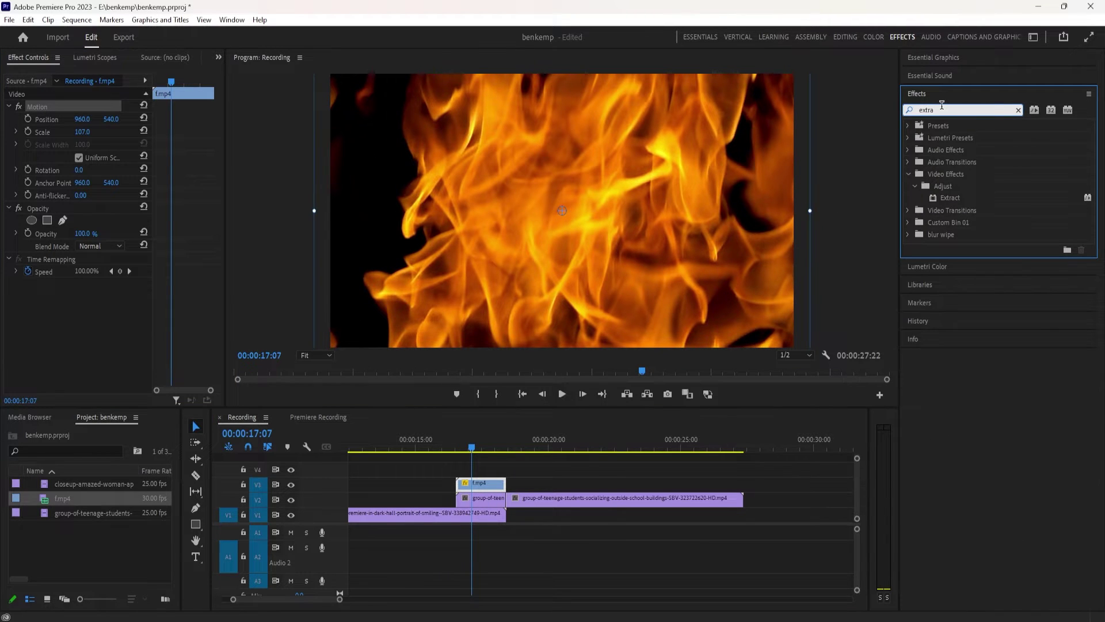
left_click_drag(952, 197, 479, 488)
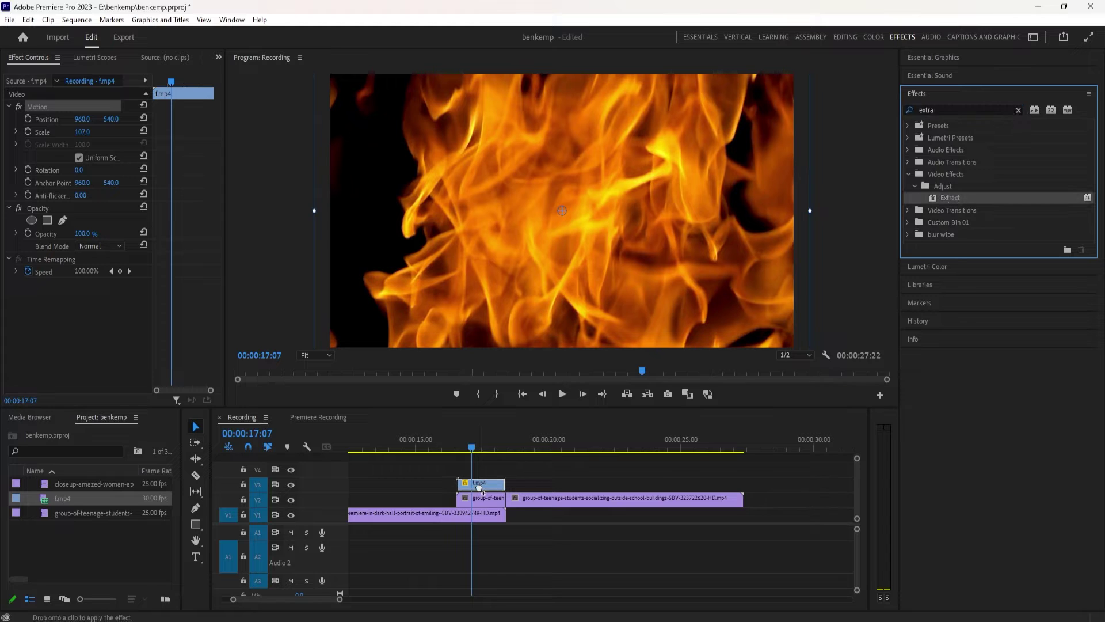
left_click_drag(479, 488, 480, 488)
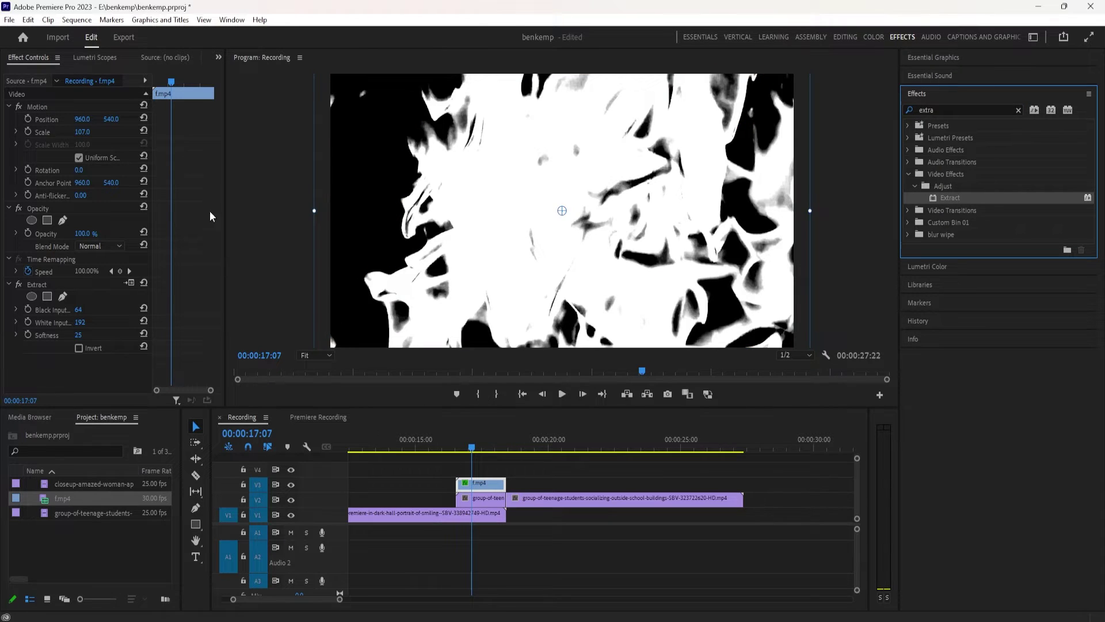
left_click_drag(172, 98, 143, 85)
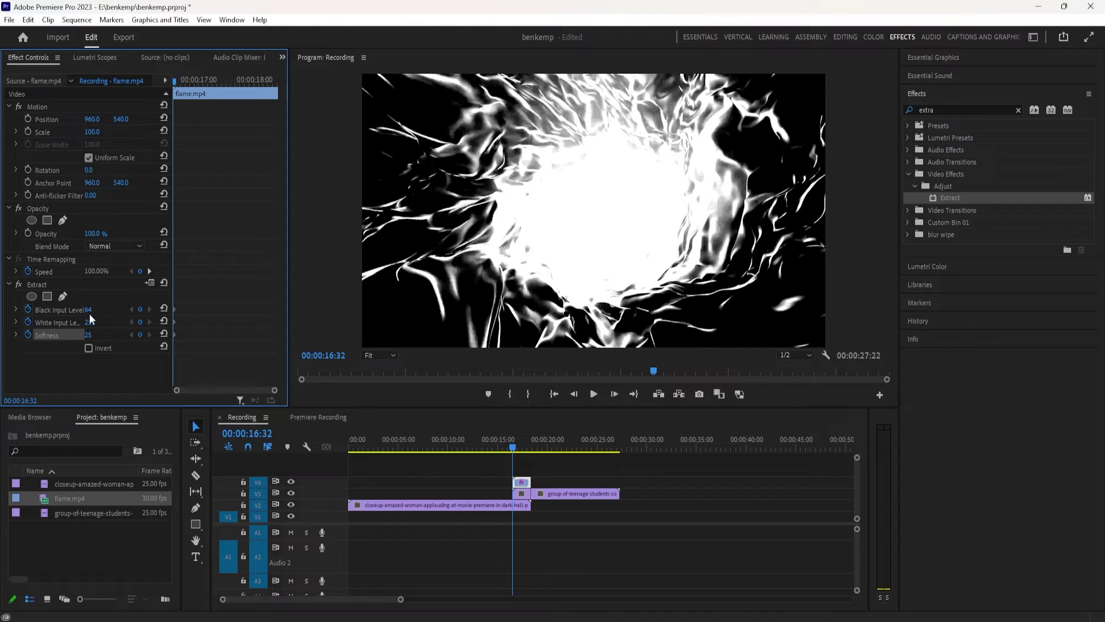
Step: At the clip start, reset White Input Level, raise Black Input Level until black, and set Softness to 51
left_click(164, 321)
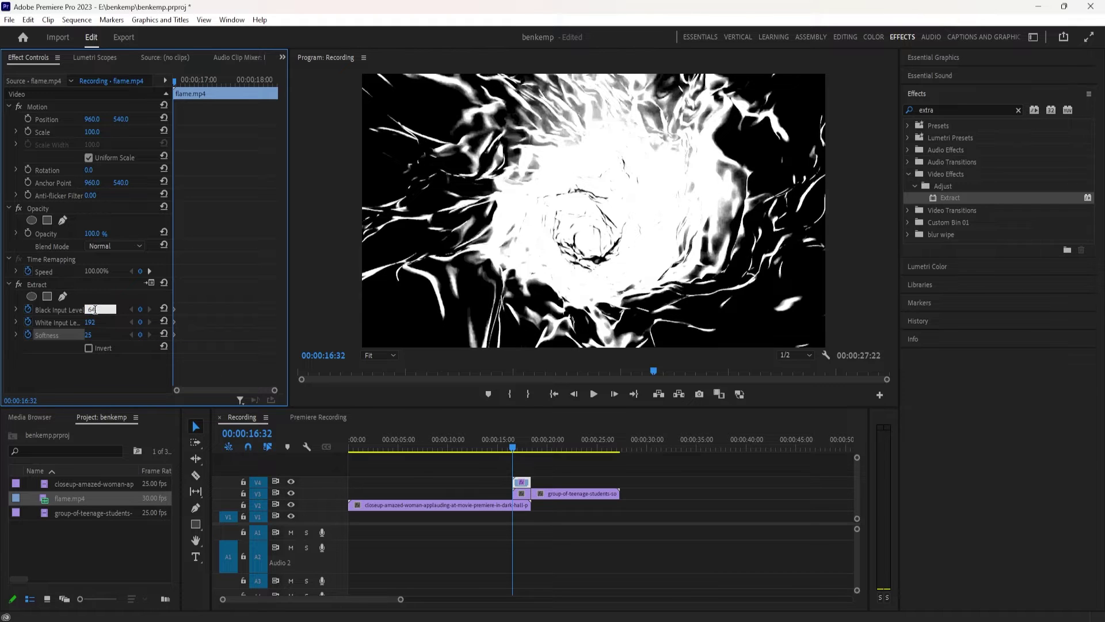
left_click_drag(101, 314, 204, 314)
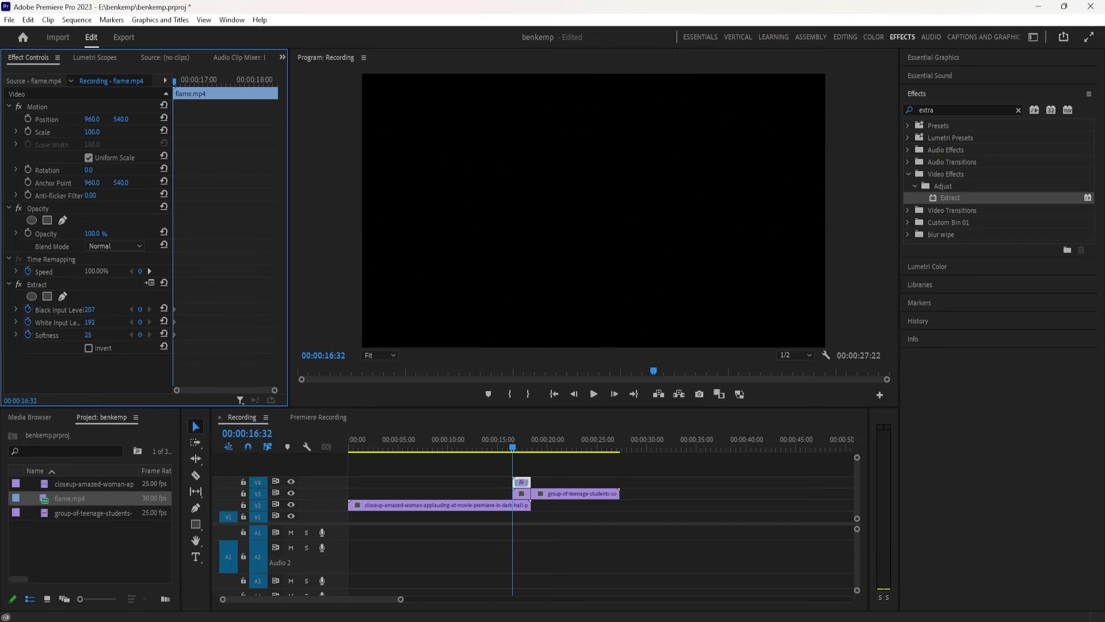
left_click_drag(86, 334, 101, 335)
Step: At the flame clip's end, keyframe White Input Level 255 and Softness 0 so the frame turns white
left_click_drag(182, 78, 284, 125)
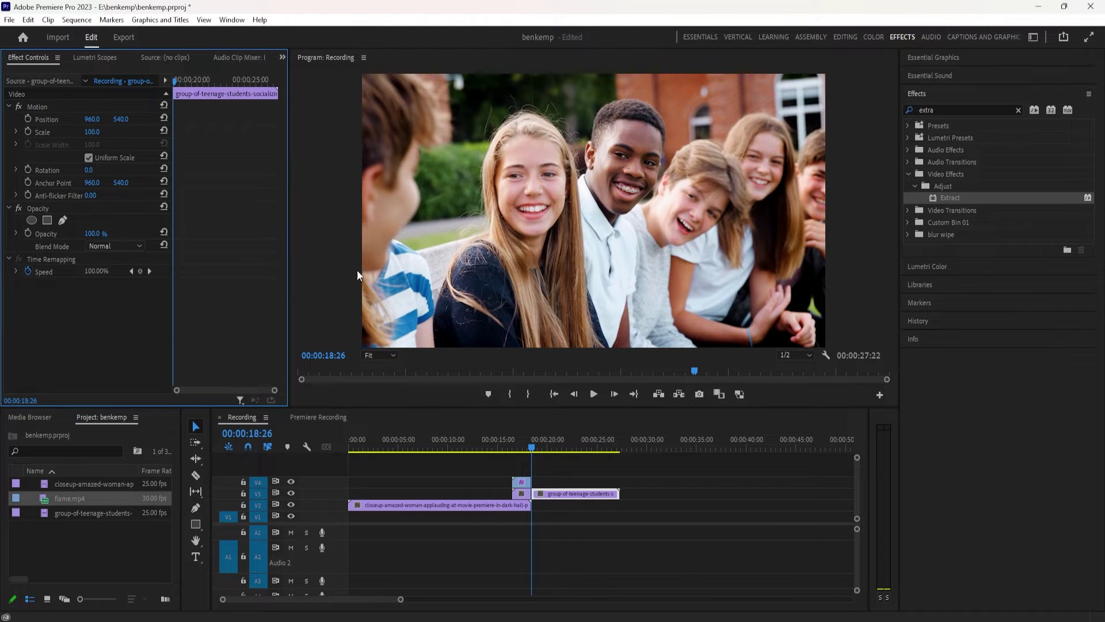
left_click(521, 482)
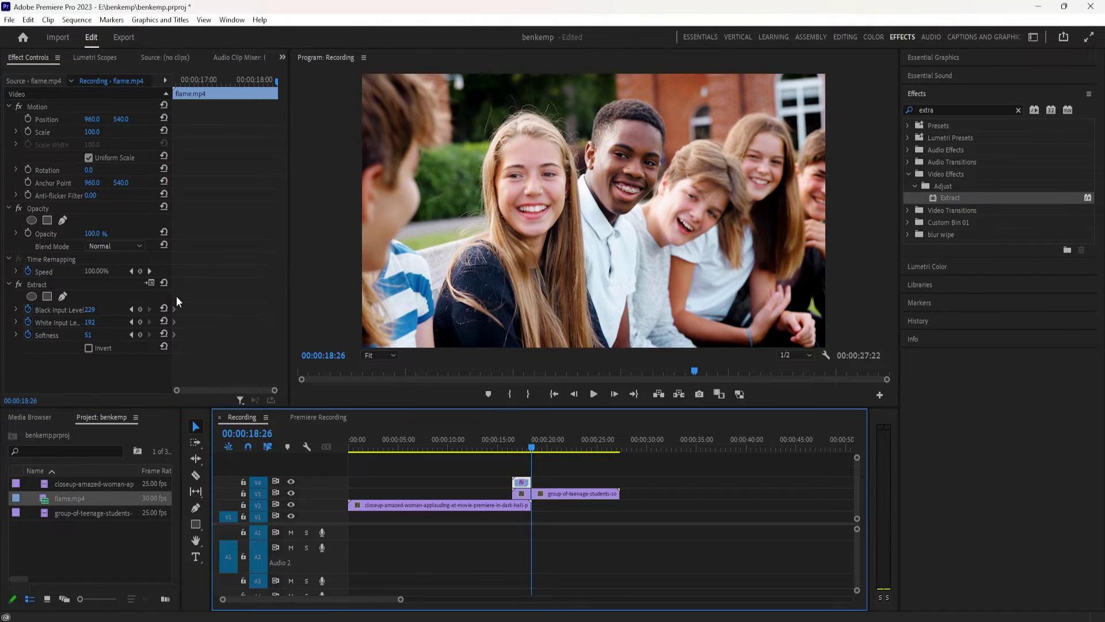
left_click(533, 451)
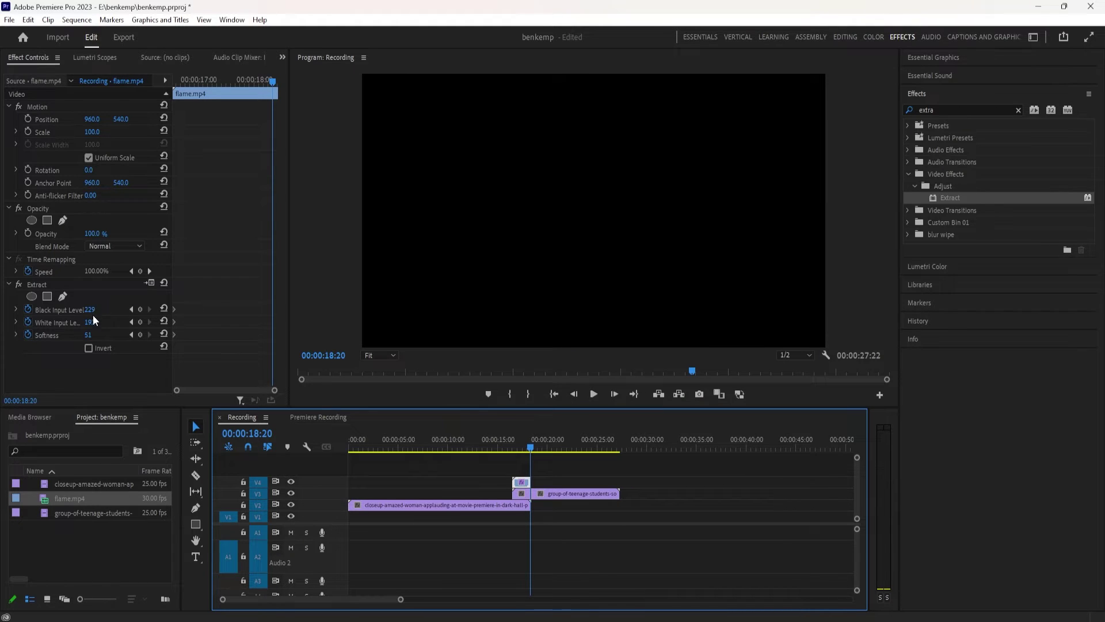
left_click_drag(91, 321, 34, 310)
left_click_drag(91, 335, 55, 336)
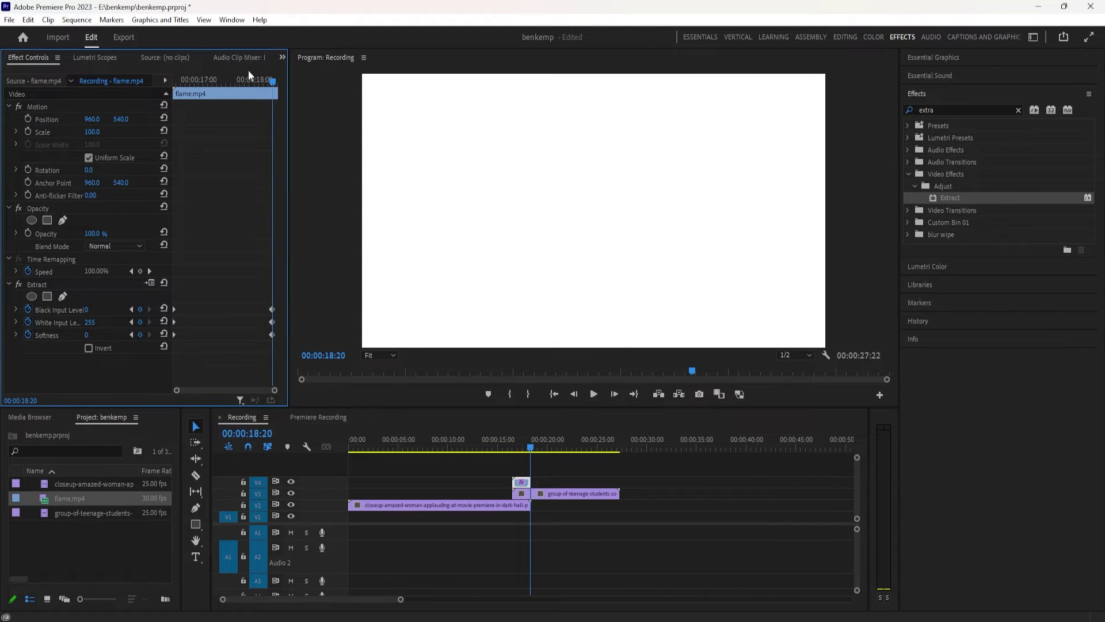
Step: Play and scrub the flame matte from its start to its fully white end
left_click_drag(269, 81, 151, 108)
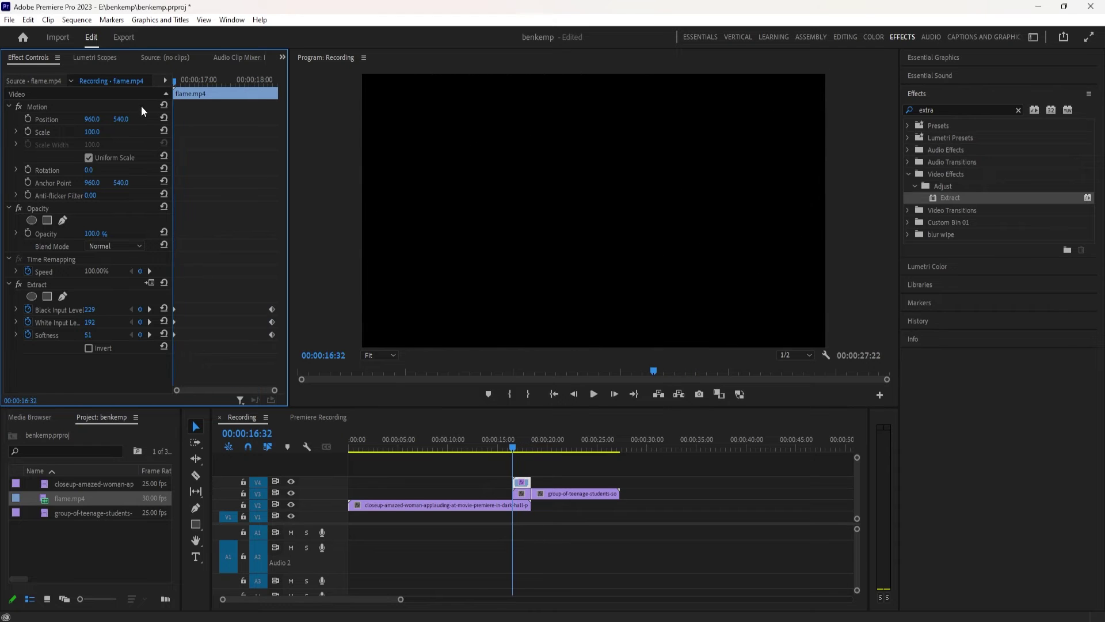
key("space")
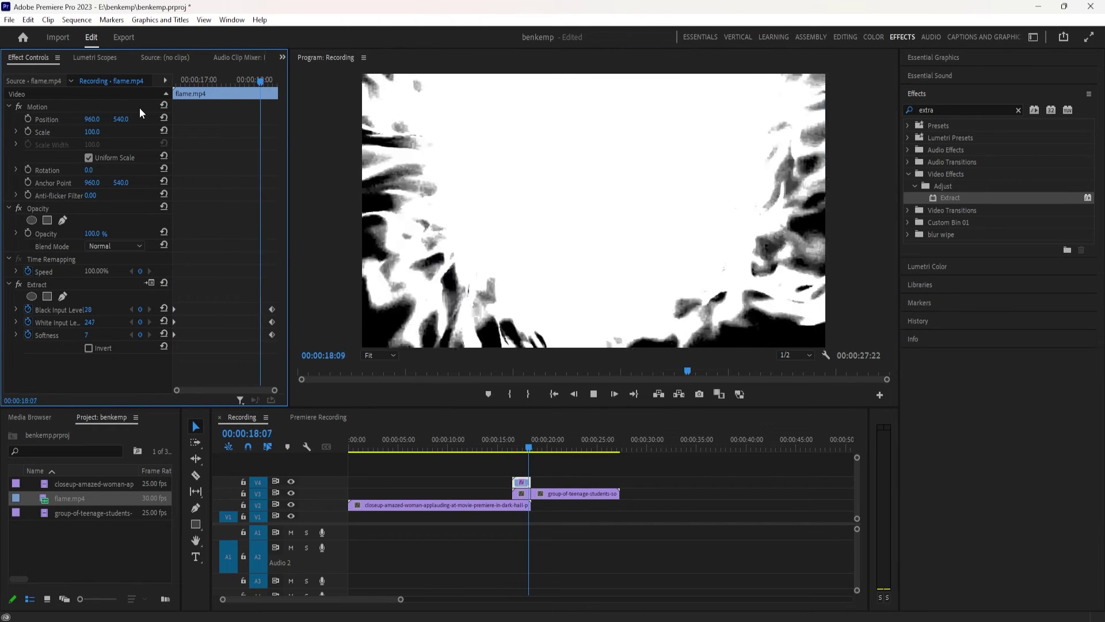
key("space")
left_click(521, 447)
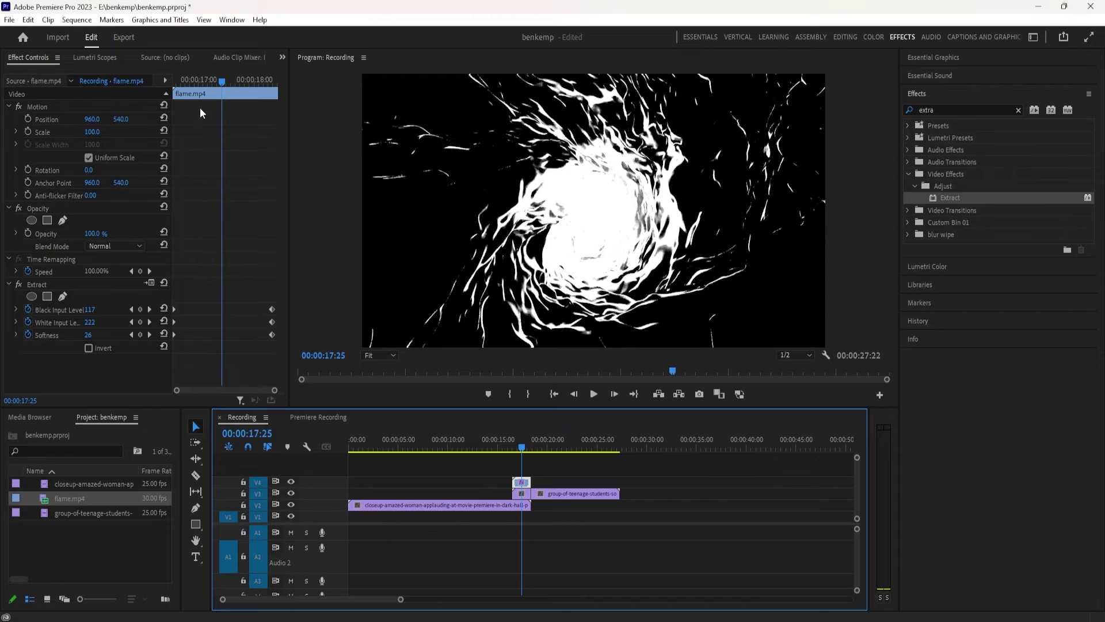
left_click_drag(224, 80, 275, 113)
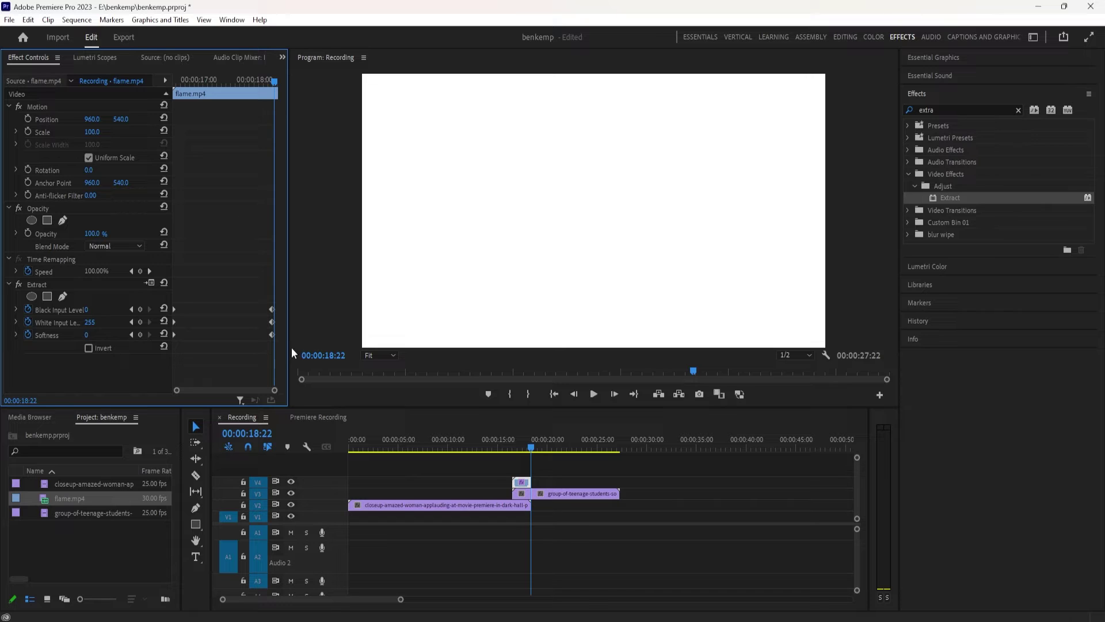
left_click(517, 447)
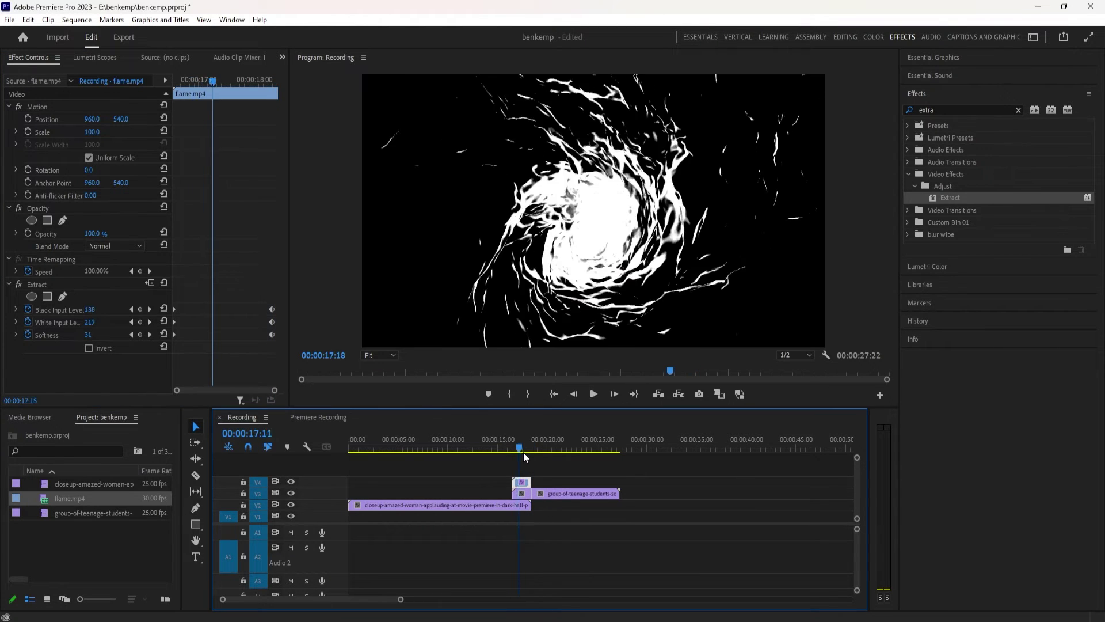
left_click_drag(523, 451, 519, 458)
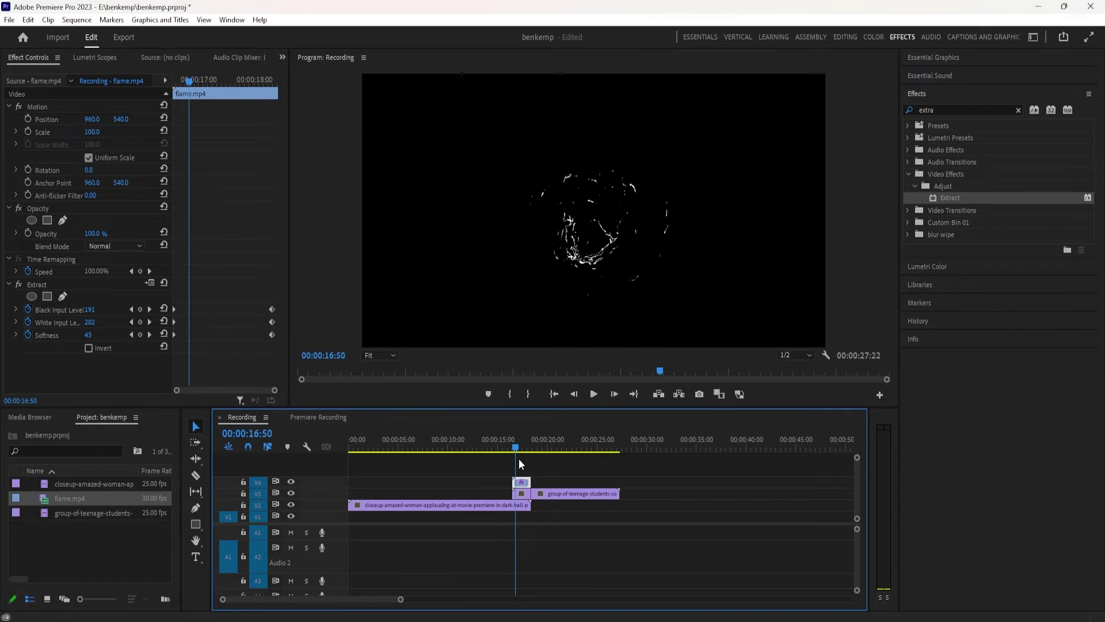
Step: Try the Extract Invert option on the flame matte at 00:00:17:35
left_click(522, 460)
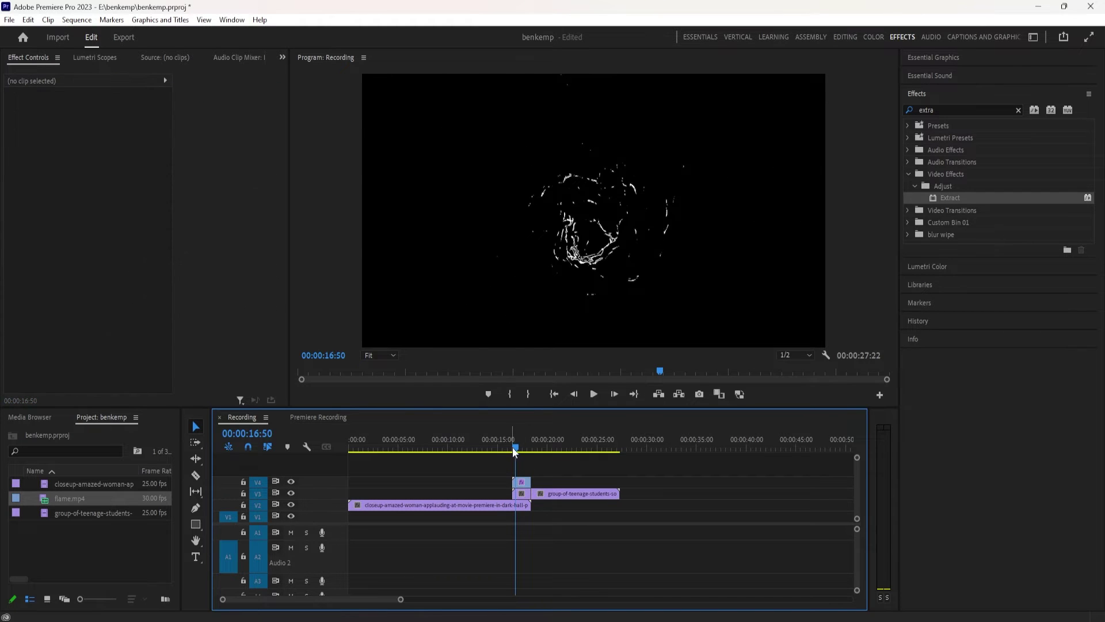
left_click(523, 451)
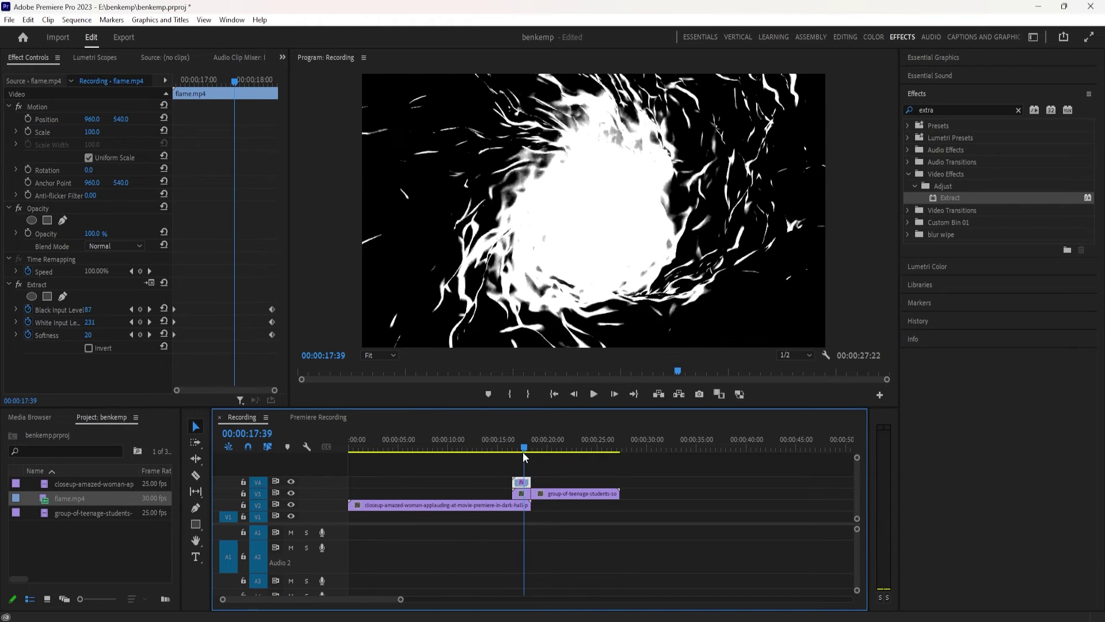
left_click(88, 349)
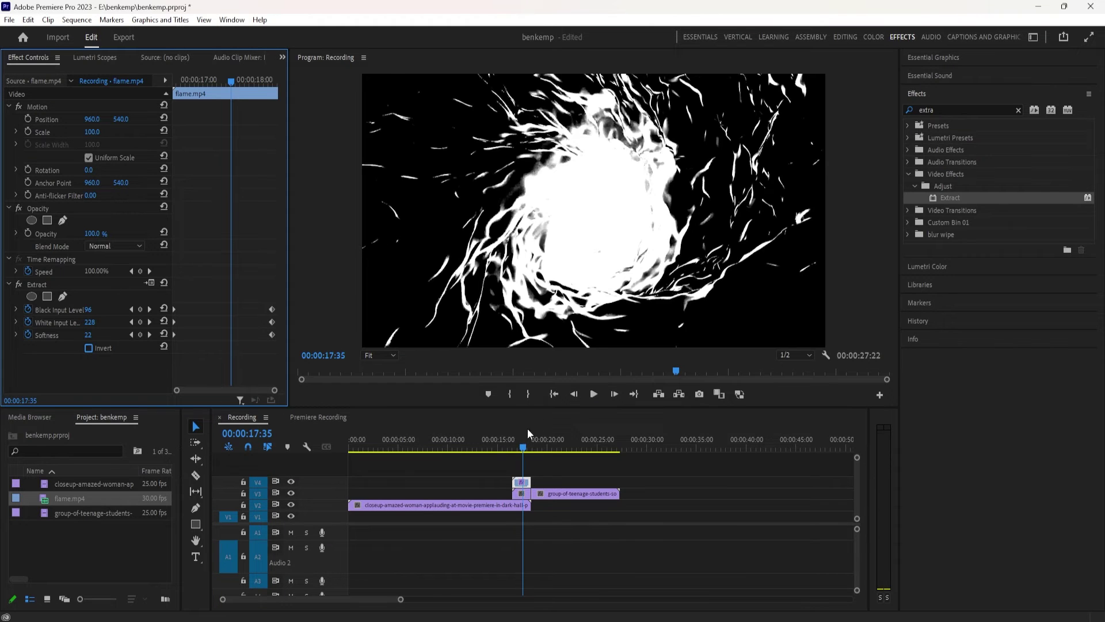
left_click(903, 111)
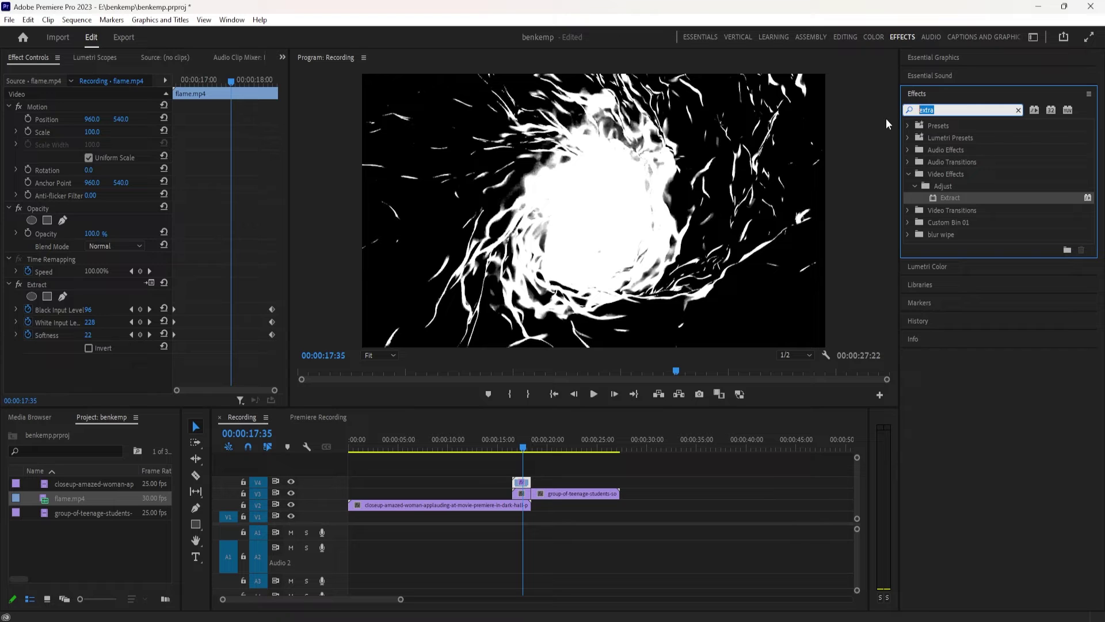
Step: Search effects for 'trac' and drop Track Matte Key onto the teen group clip
type("trac")
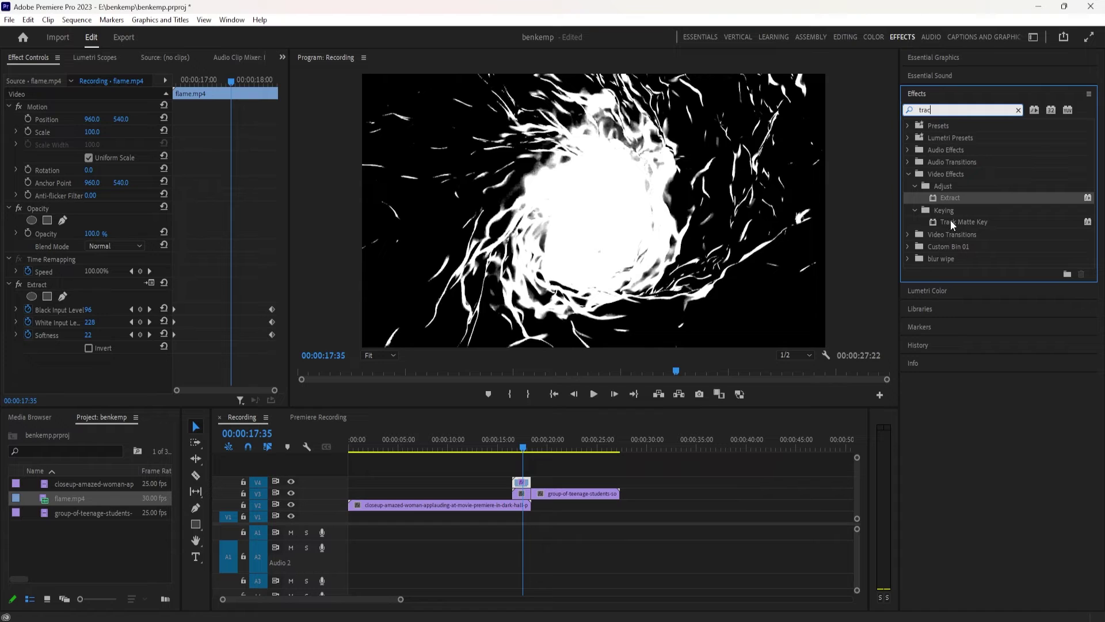
left_click_drag(951, 219, 520, 479)
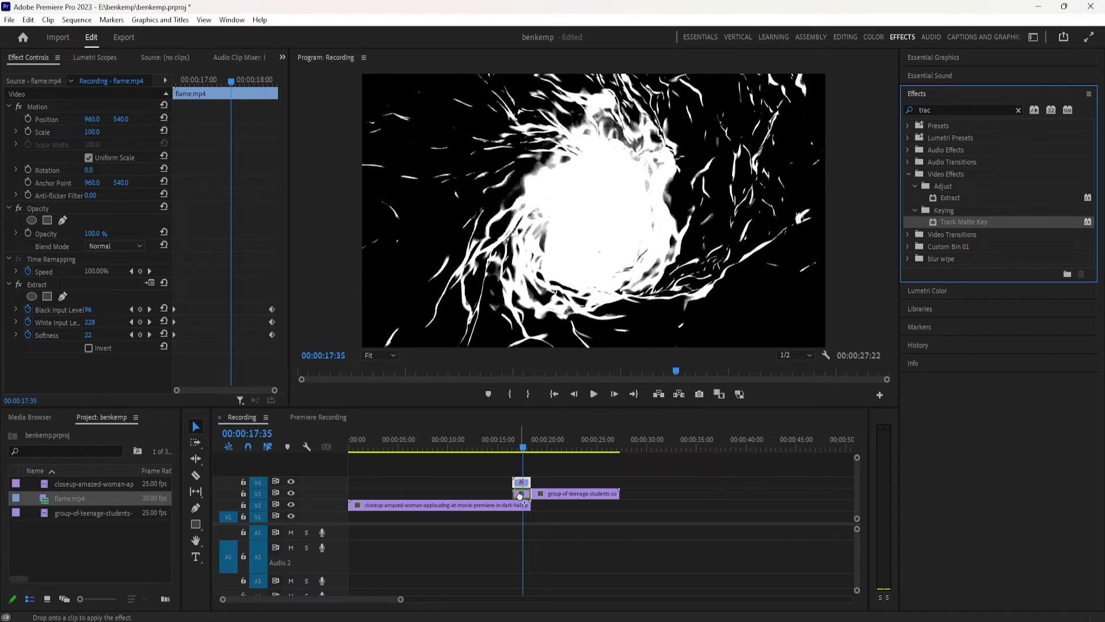
left_click_drag(520, 495, 522, 499)
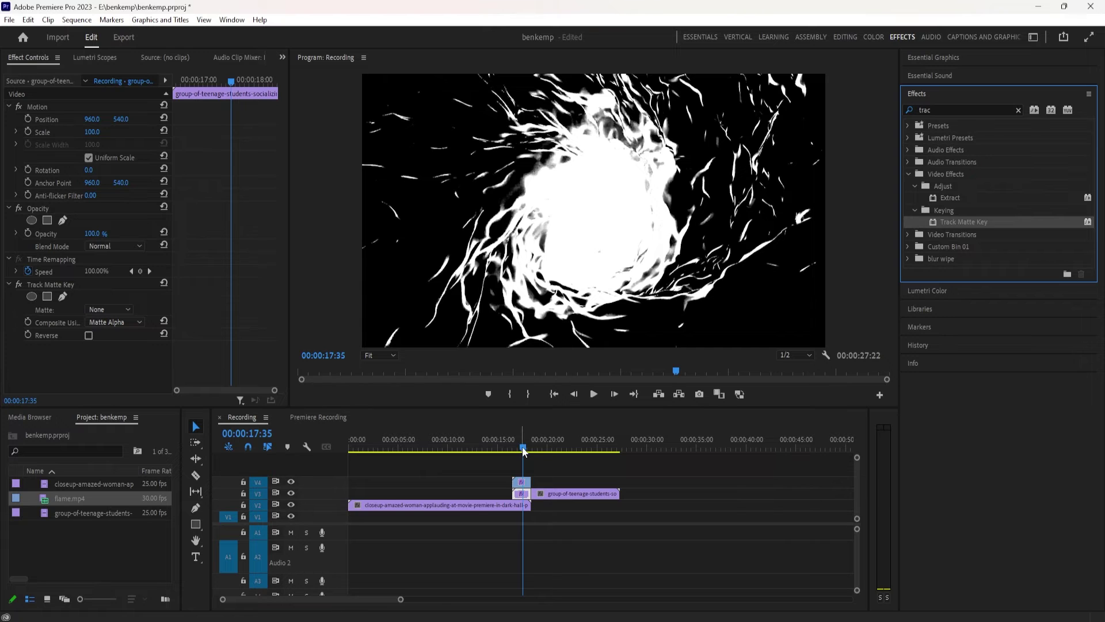
left_click_drag(524, 450, 519, 451)
Step: Set Track Matte Key's Matte to Video 4 and Composite Using to Matte Luma
left_click(109, 310)
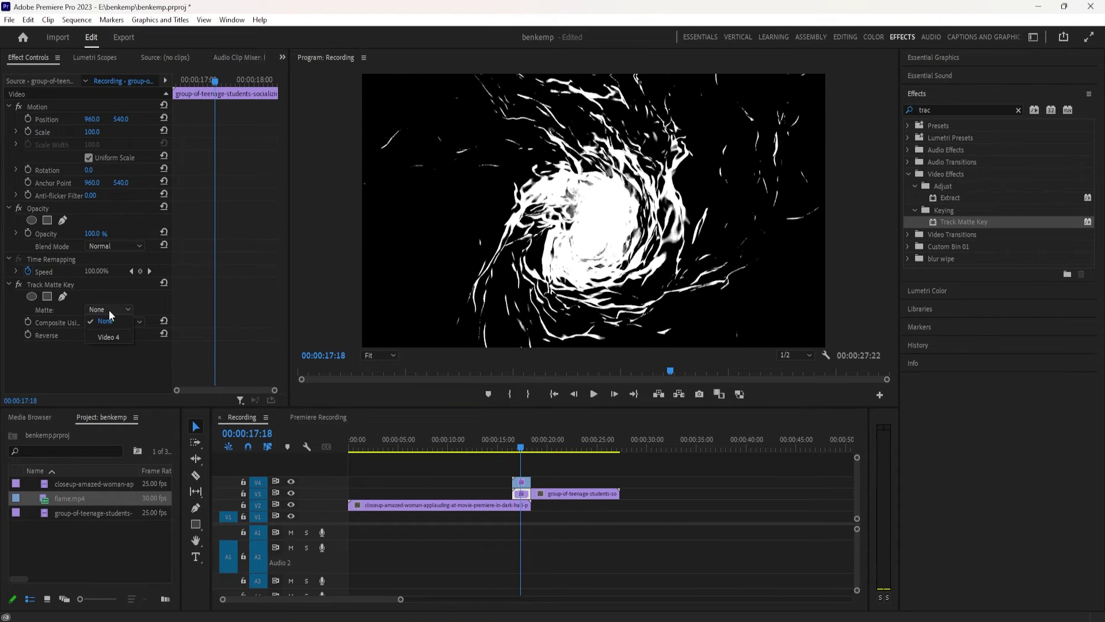
left_click(115, 336)
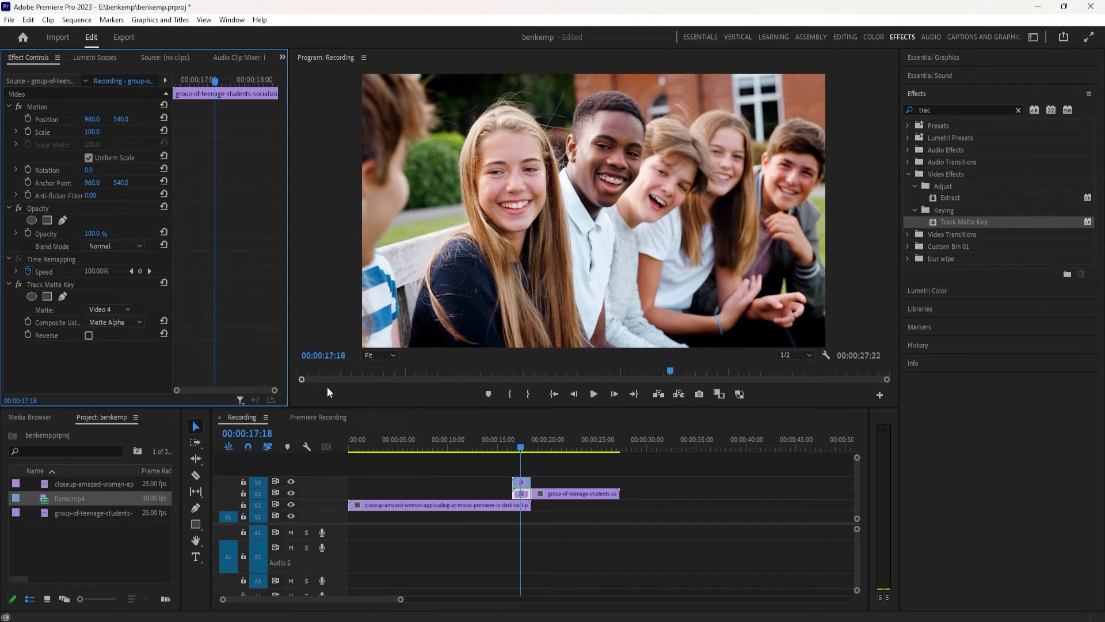
left_click(111, 323)
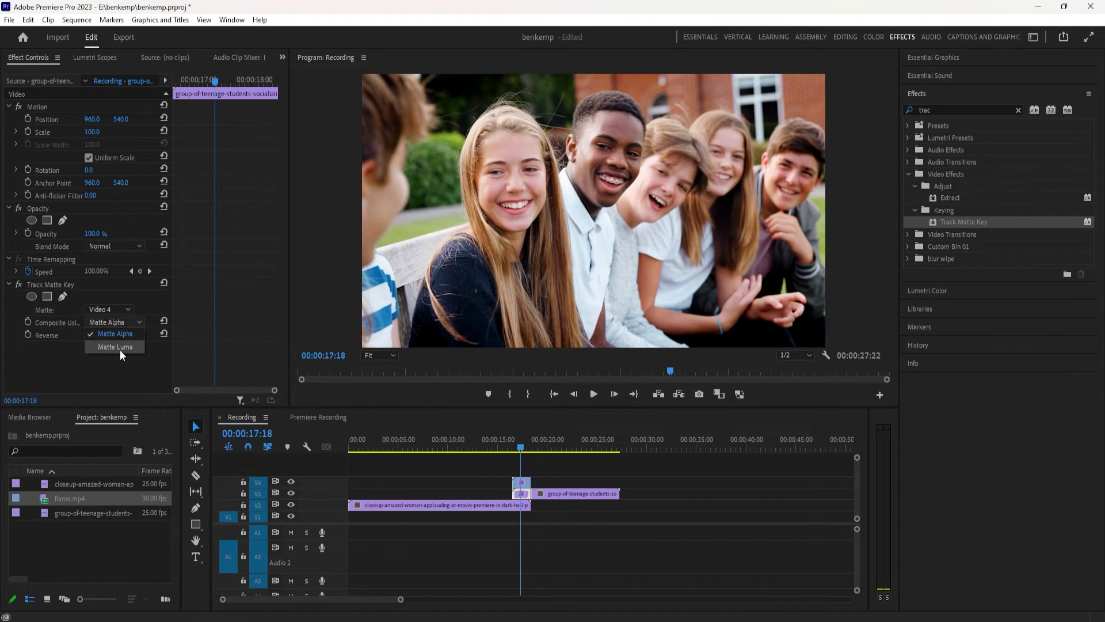
left_click(118, 347)
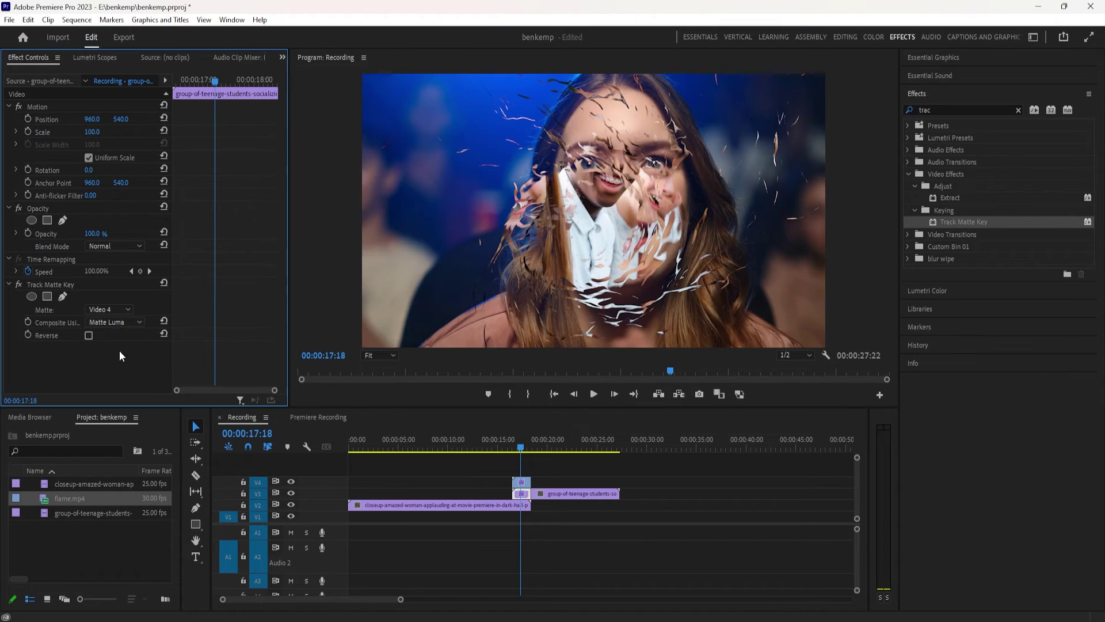
Step: Scrub and play through the flame transition to preview the luma matte
left_click(517, 449)
left_click_drag(518, 450, 512, 458)
key("space")
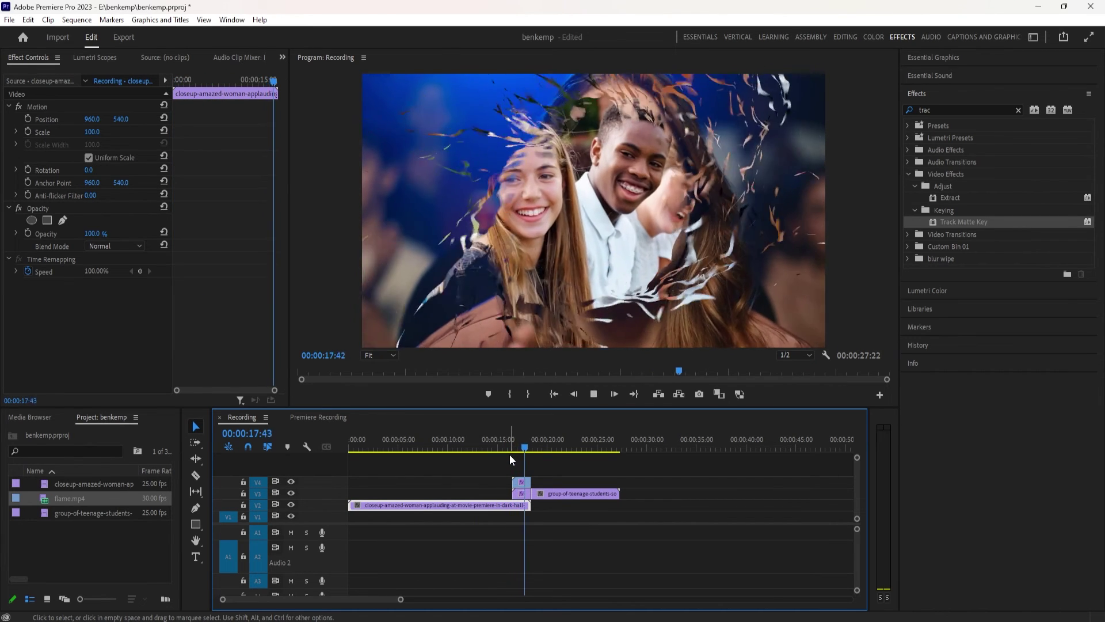
left_click(513, 440)
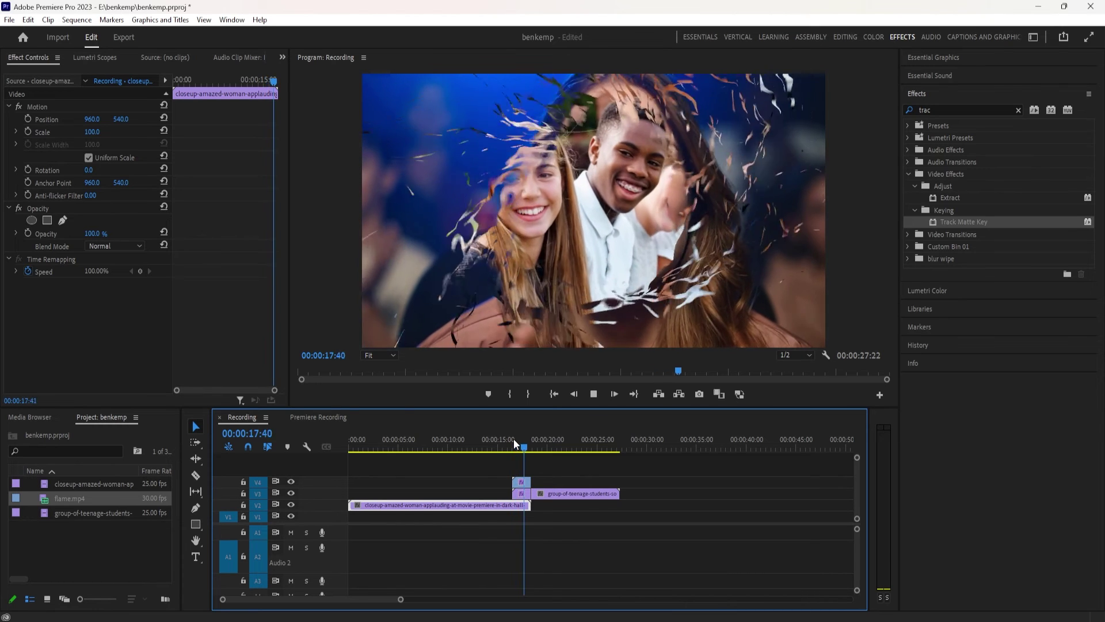
key("space")
left_click(520, 446)
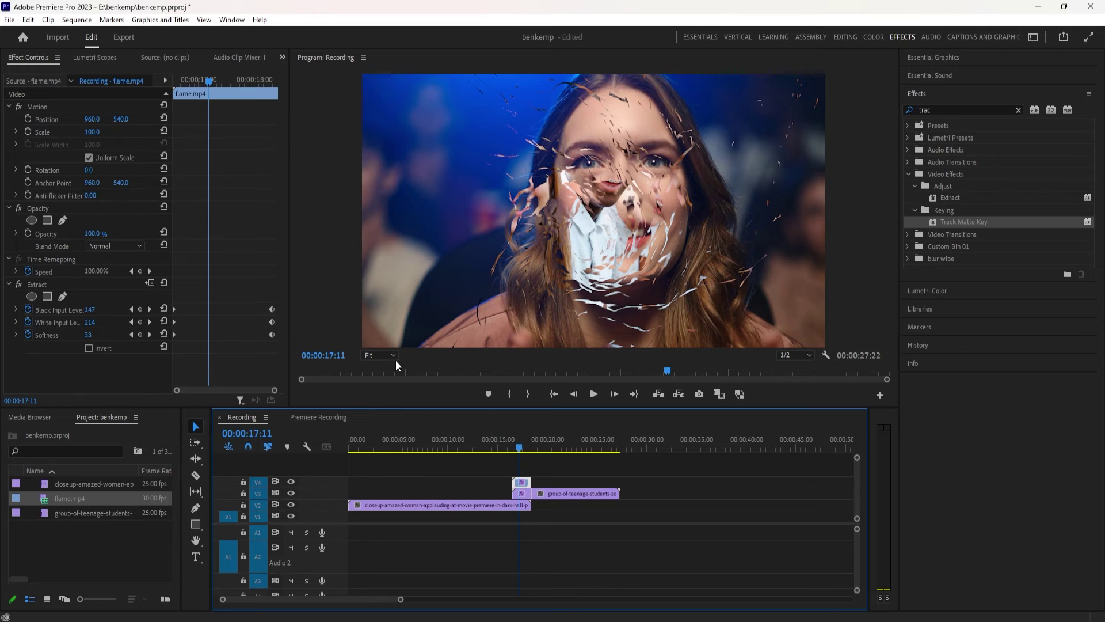
left_click_drag(520, 450, 519, 453)
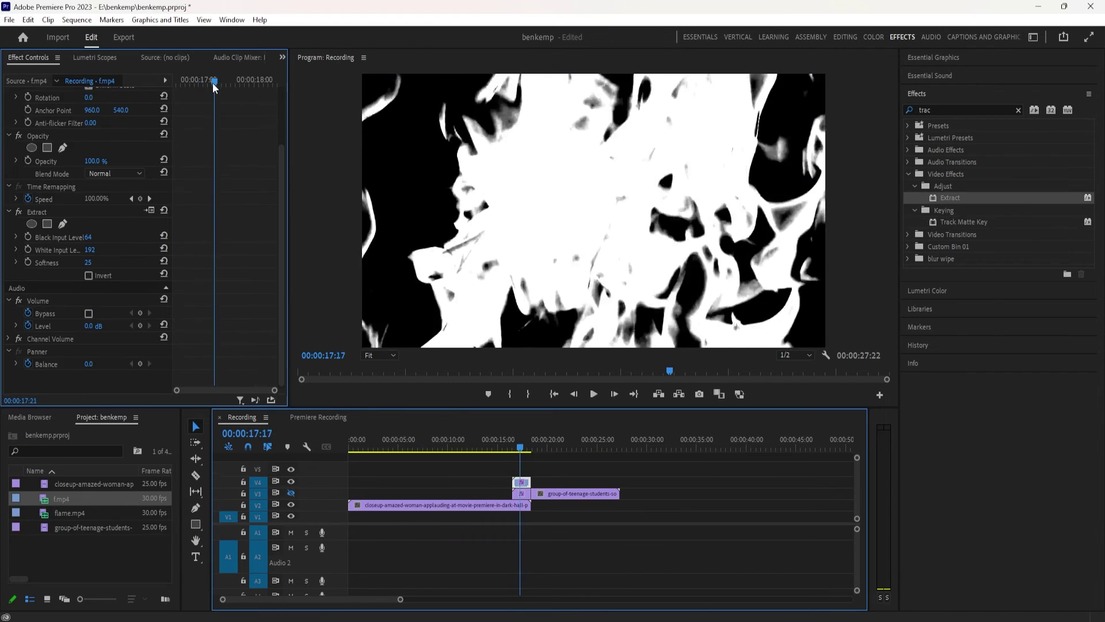
Step: At 16:32, keyframe Extract's Black and White Input Levels and push White Input Level to 255
left_click_drag(213, 82, 153, 98)
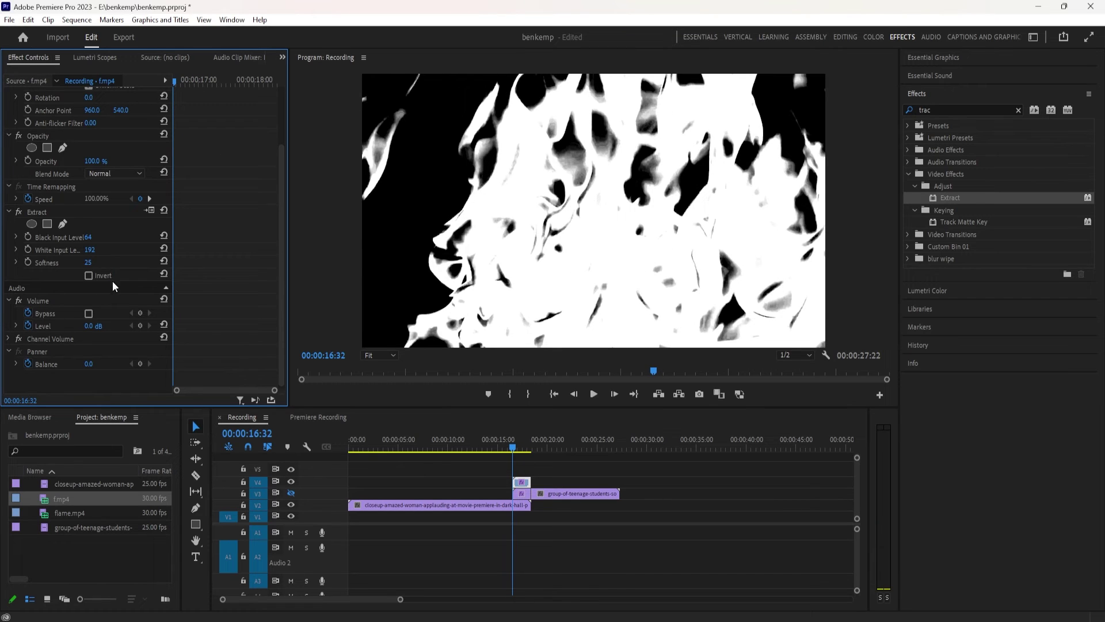
scroll(165, 288, "up", 1)
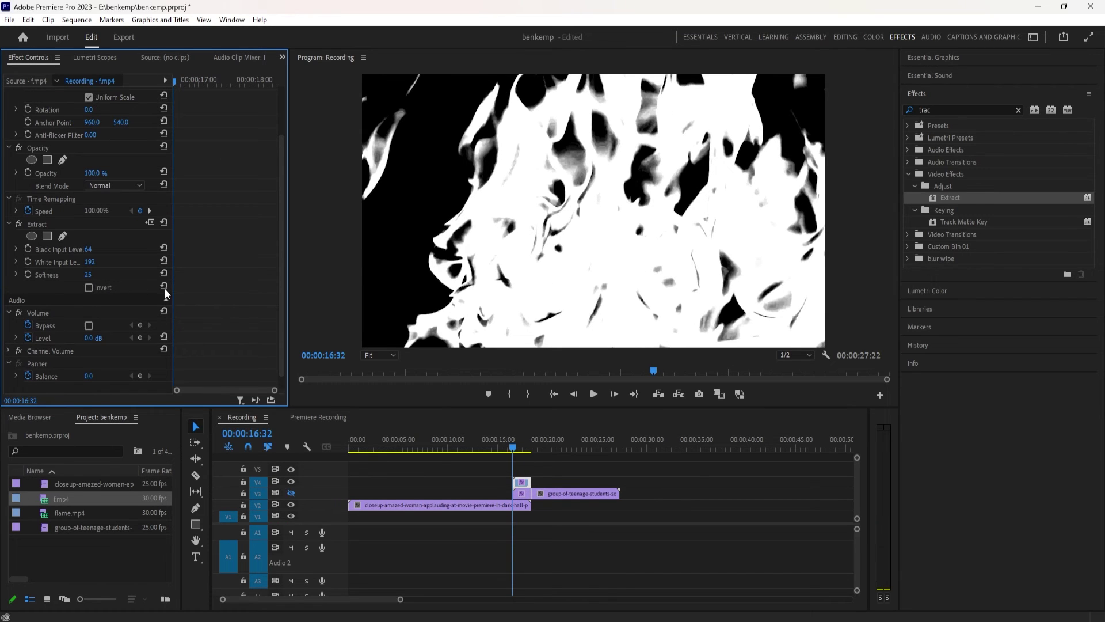
left_click(28, 250)
left_click(28, 262)
left_click_drag(90, 263, 21, 263)
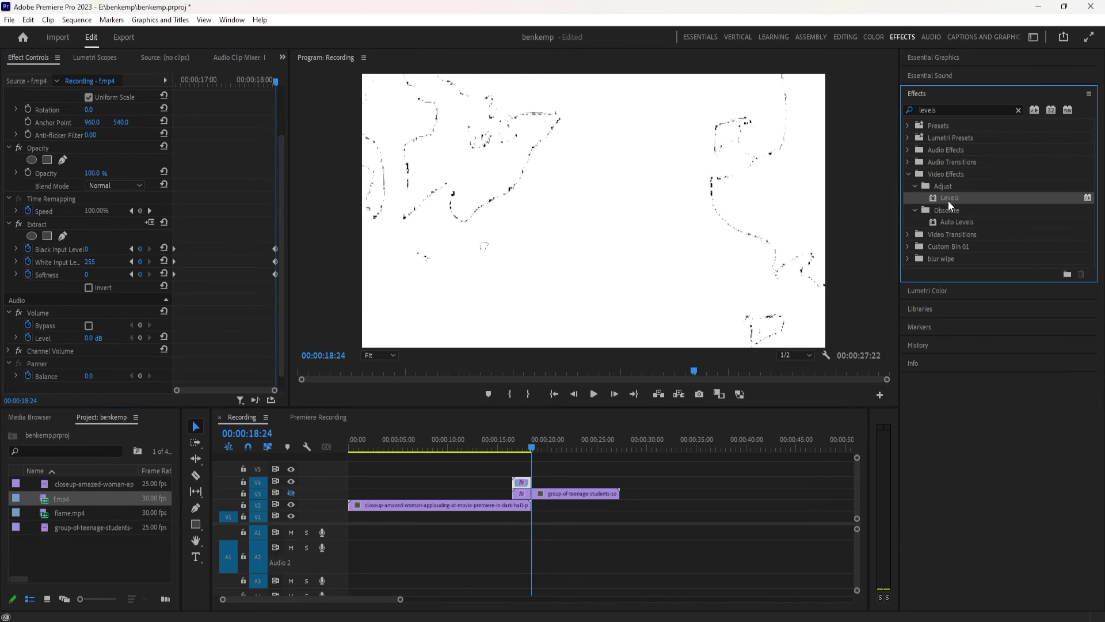
Step: Review the matte's keyframed levels between 17:08 and 17:55
left_click(520, 447)
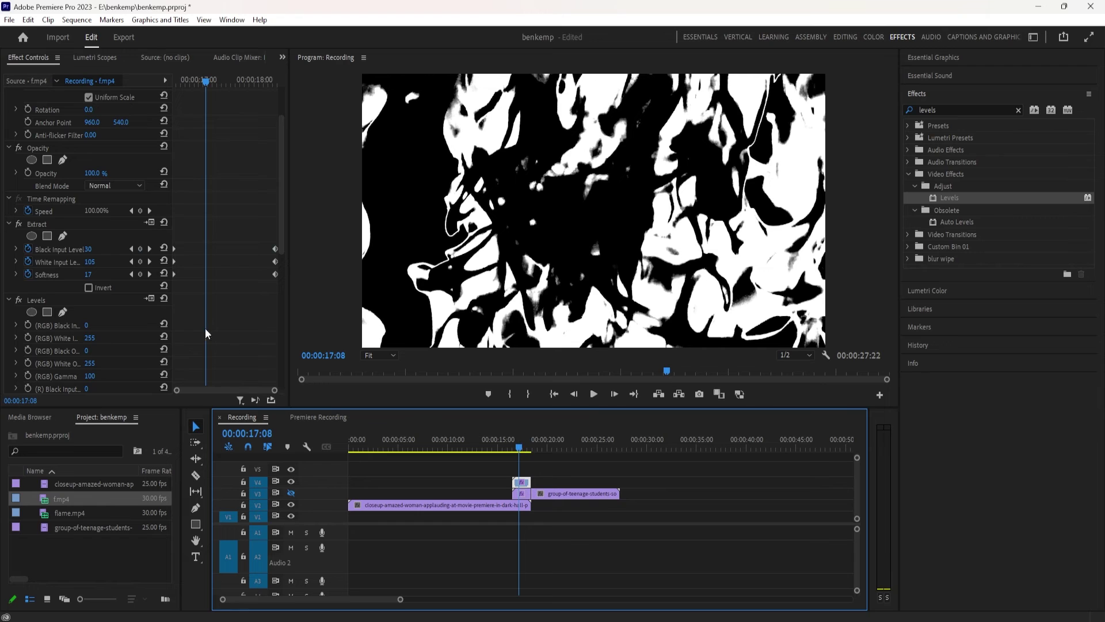
scroll(205, 335, "down", 1)
left_click_drag(178, 316, 202, 313)
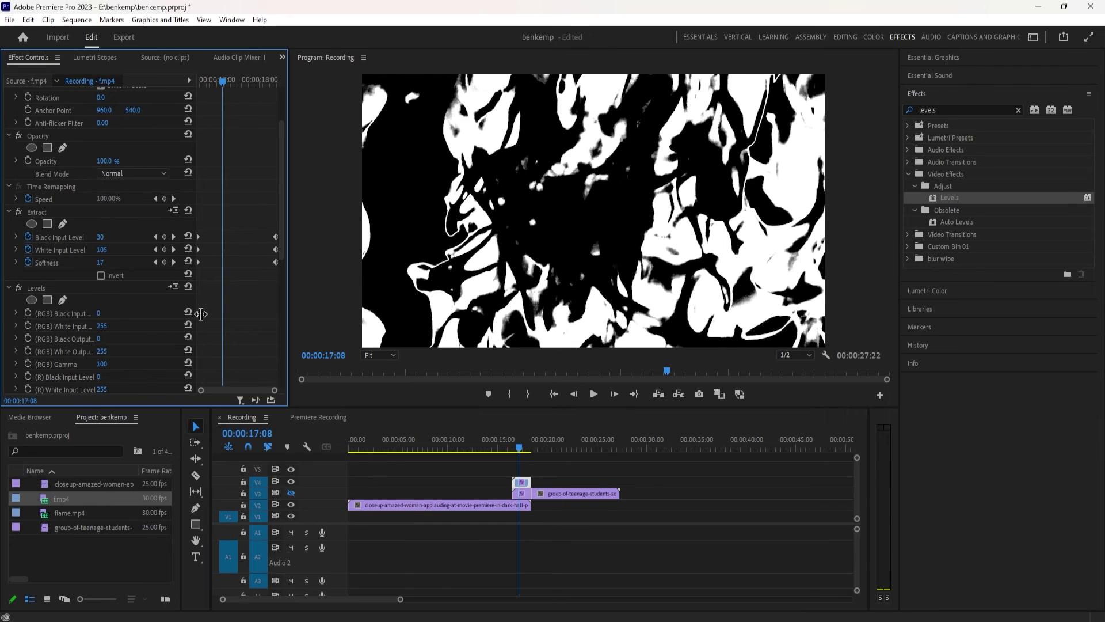
left_click_drag(225, 82, 257, 93)
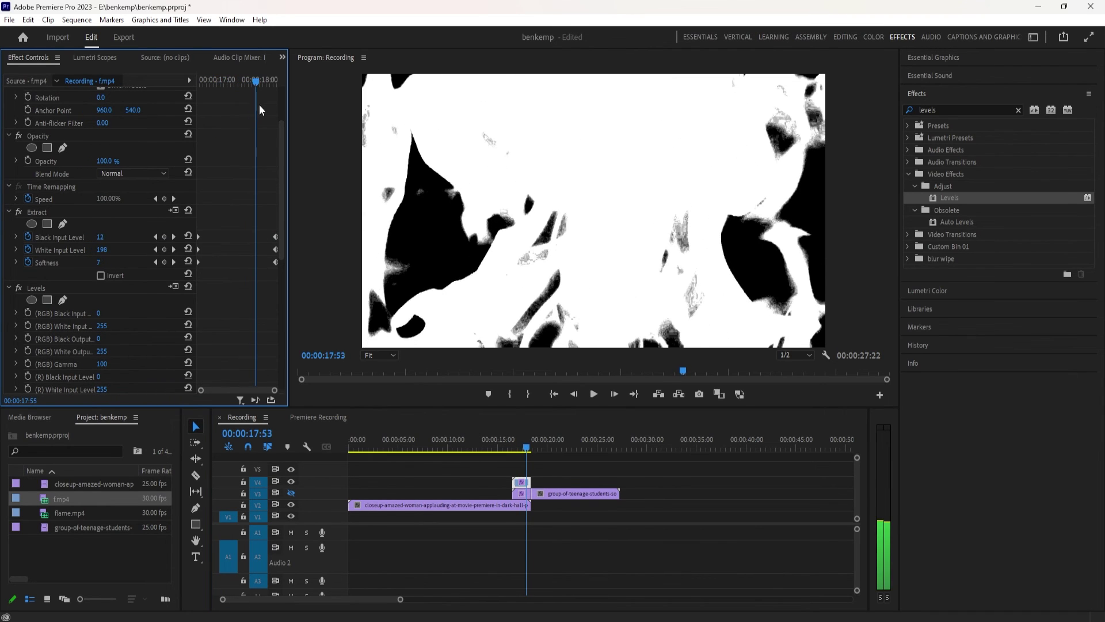
Step: Keyframe Levels (RGB) Black Output, raise it to 248 at 18:24, and re-enable the teen track
left_click(27, 339)
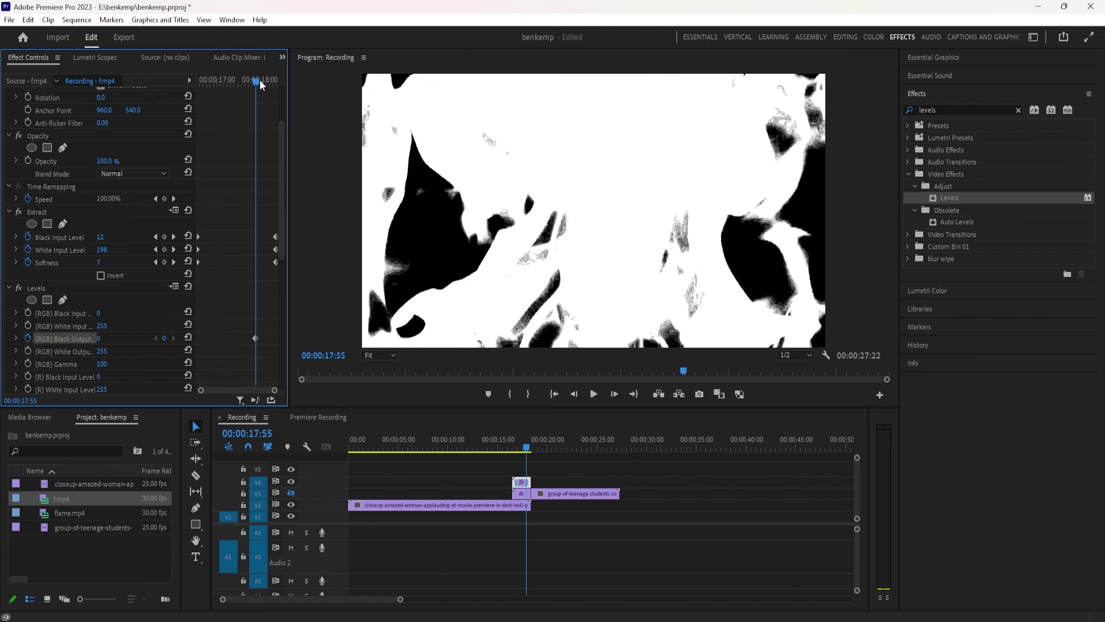
left_click(173, 262)
left_click_drag(98, 345, 525, 447)
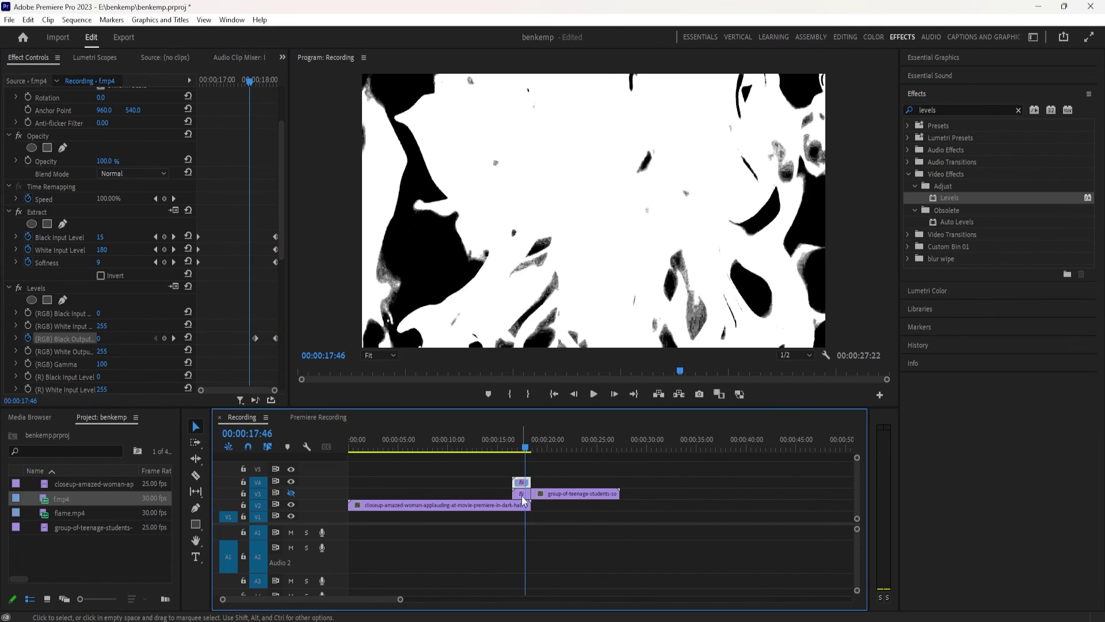
left_click(521, 493)
Step: Select the teen group clip, play the flame transition from 16:40, then return the playhead to 15:41
left_click(290, 494)
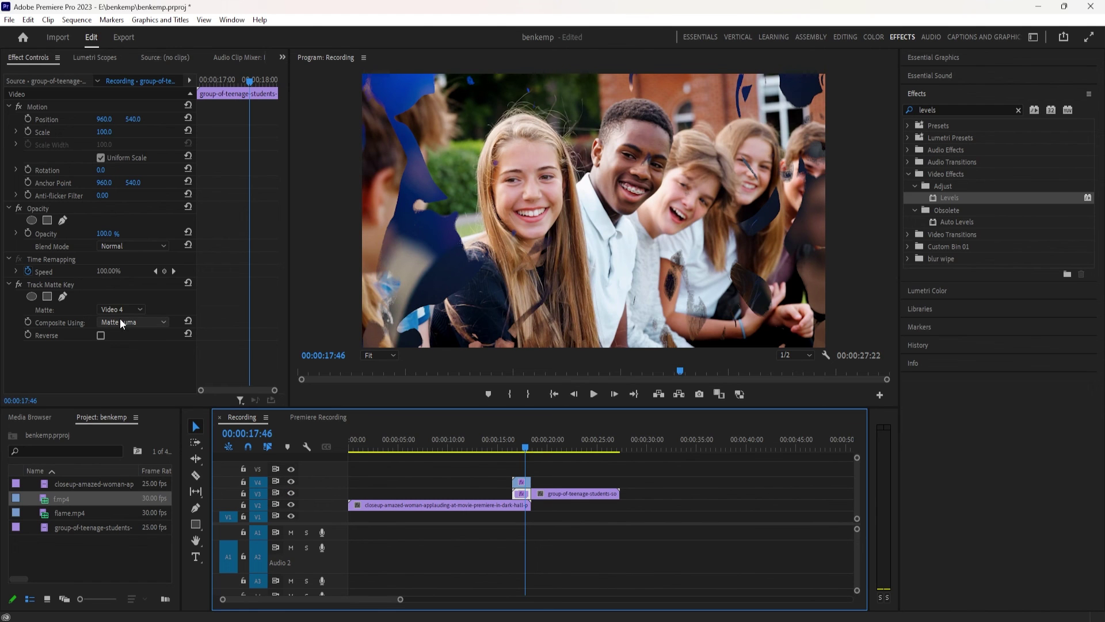
left_click(510, 433)
key("space")
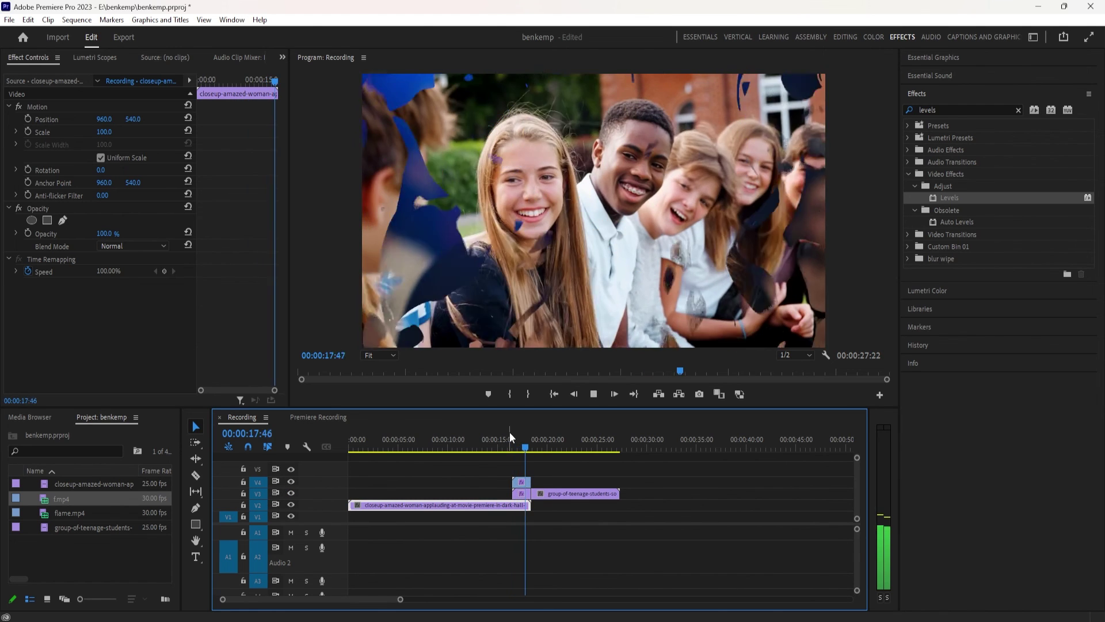
key("space")
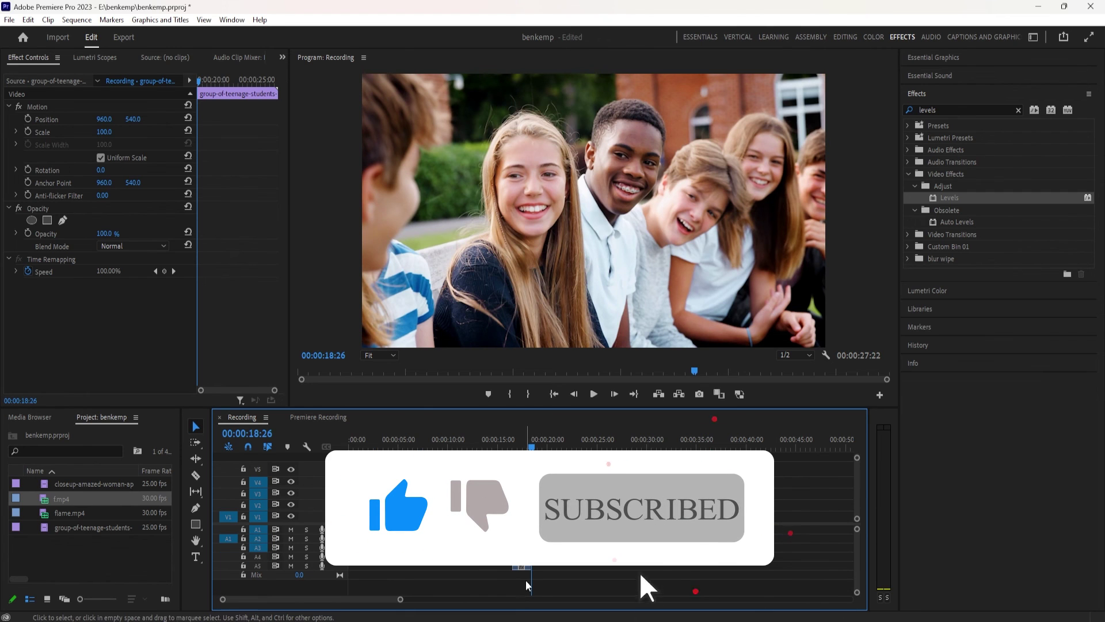
left_click(525, 567)
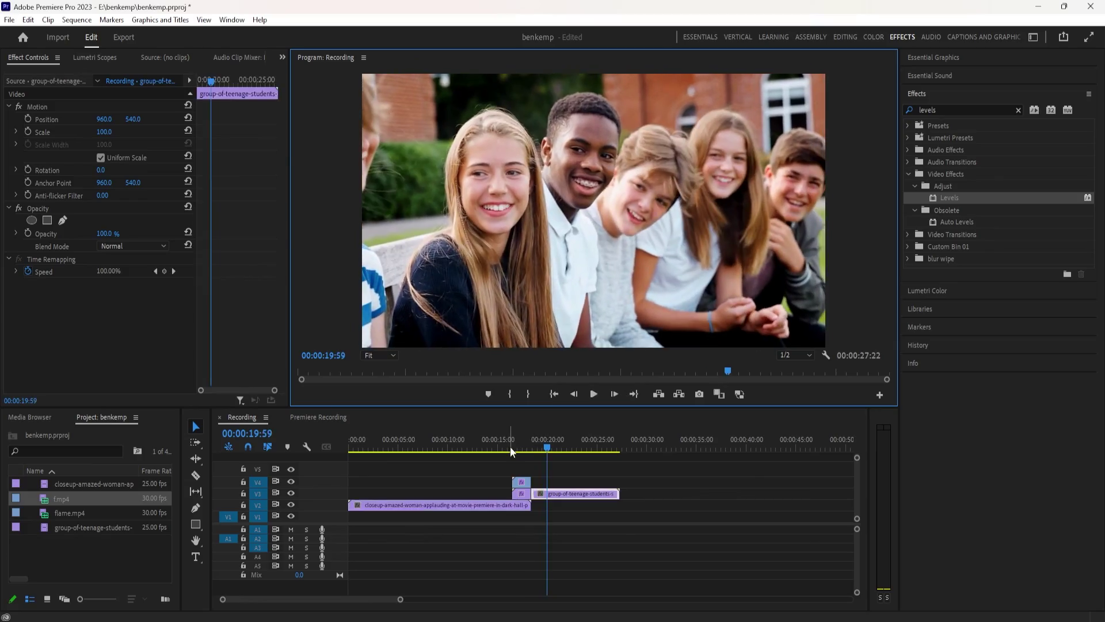
left_click_drag(510, 447, 516, 455)
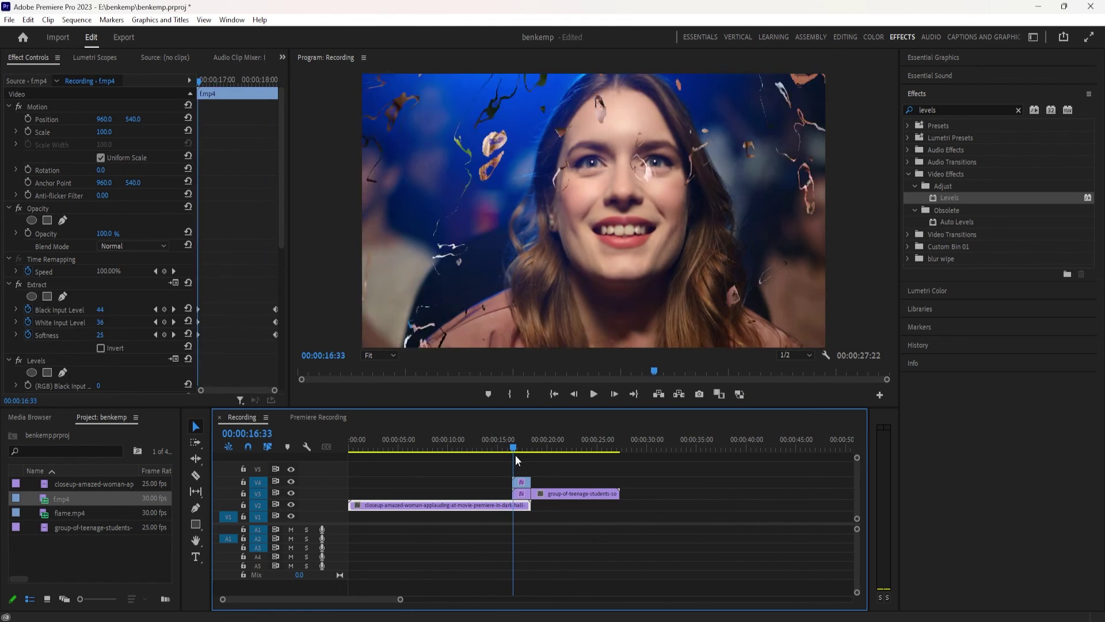